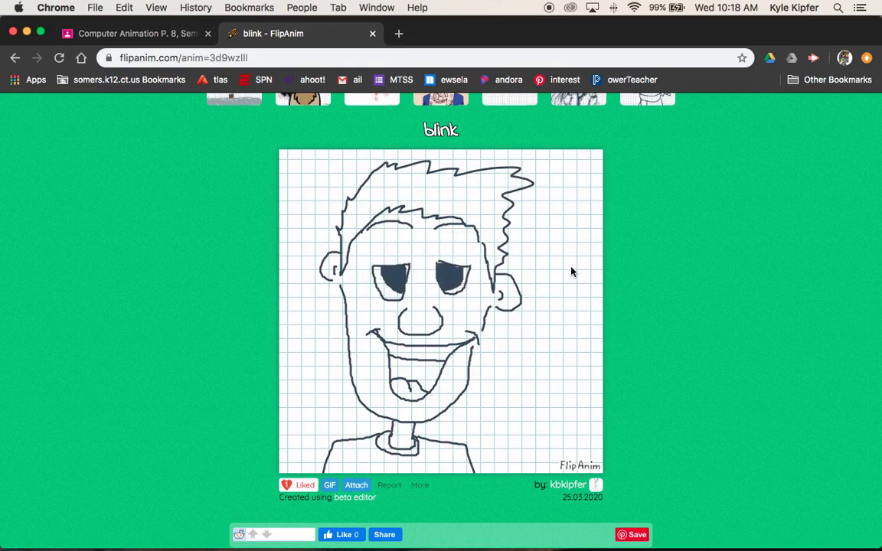
Leave the finished blink animation and open a blank flipbook in the beta editor
scroll(571, 272, "up", 1)
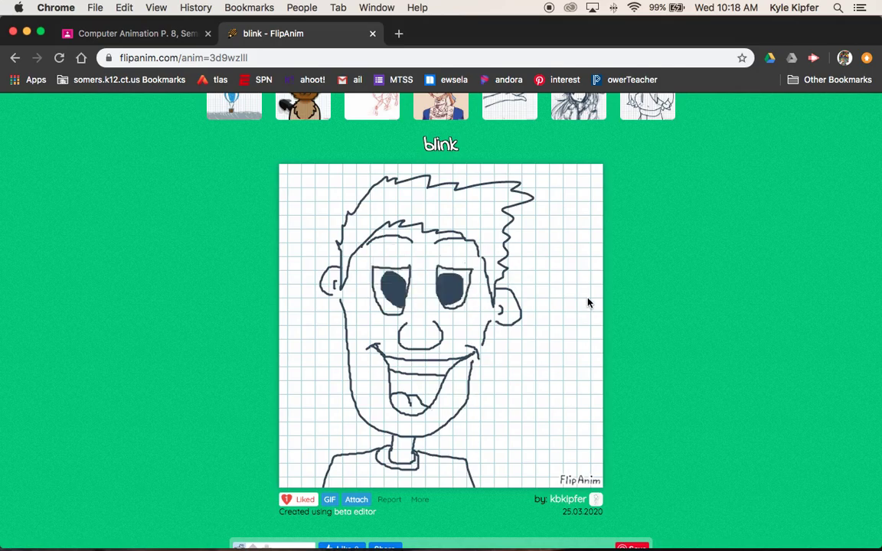
scroll(628, 348, "up", 3)
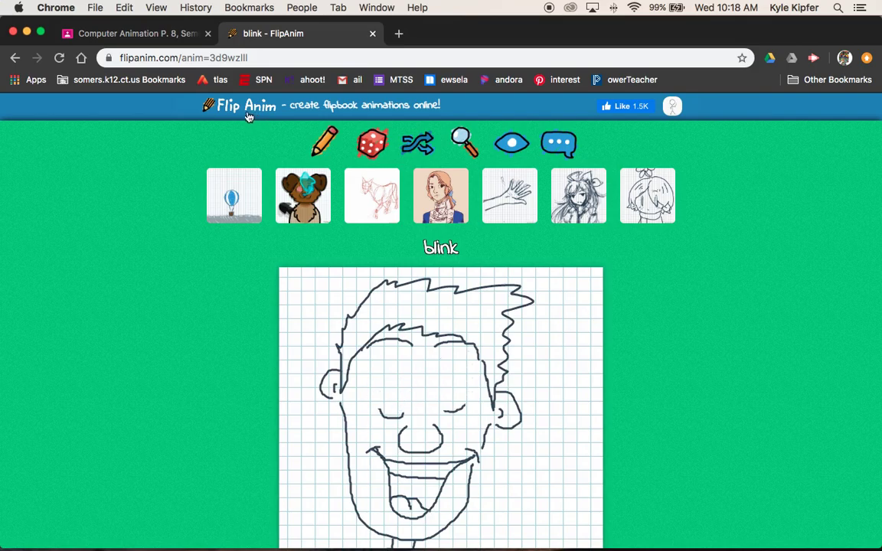
left_click(326, 147)
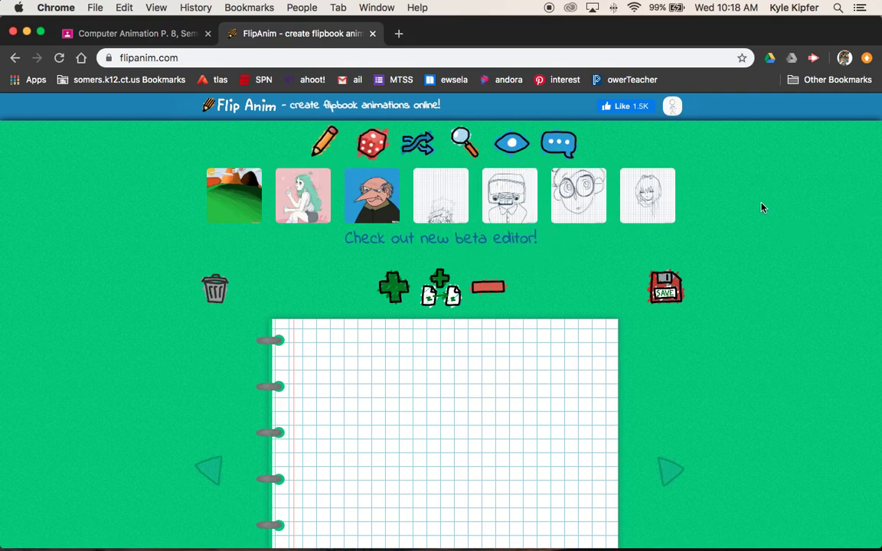
scroll(762, 207, "down", 3)
left_click(506, 161)
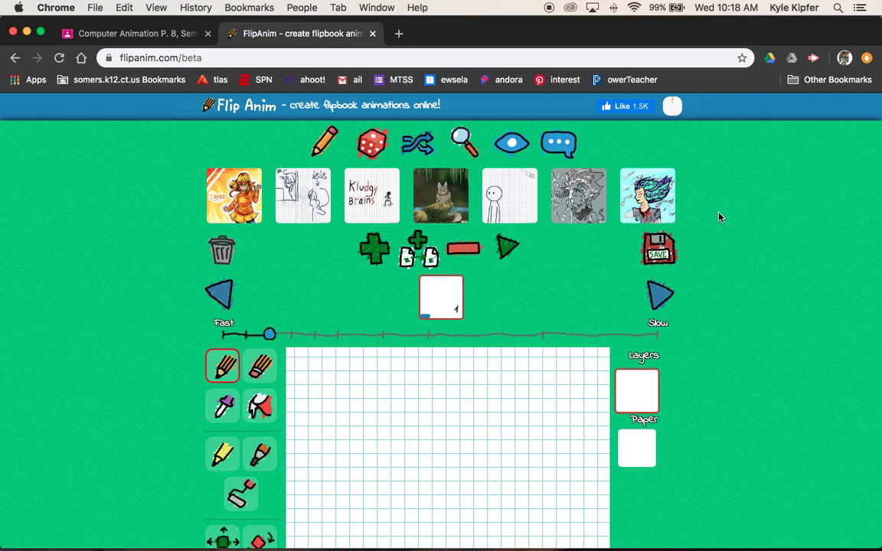
Sketch an oval eye outline with the pencil in the upper middle of the page, redraw it once, and shift it slightly down and right
scroll(719, 218, "down", 5)
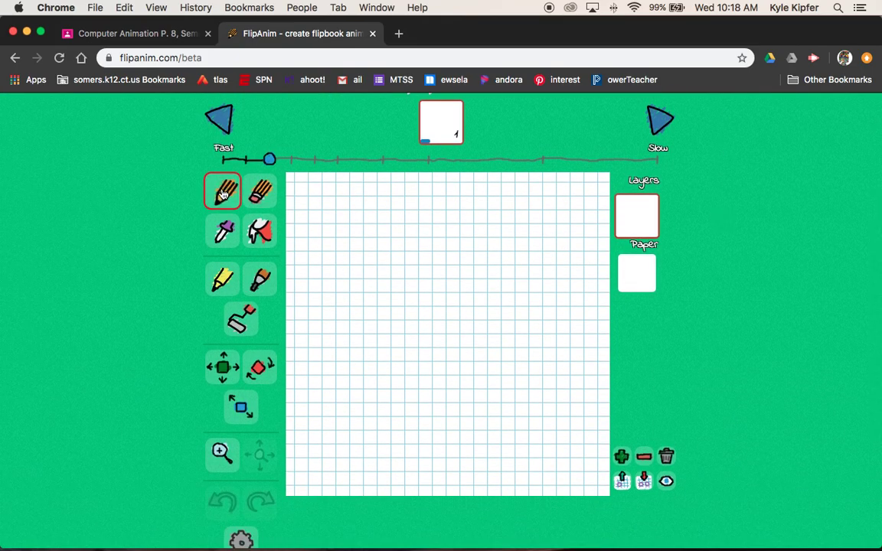
scroll(153, 260, "down", 4)
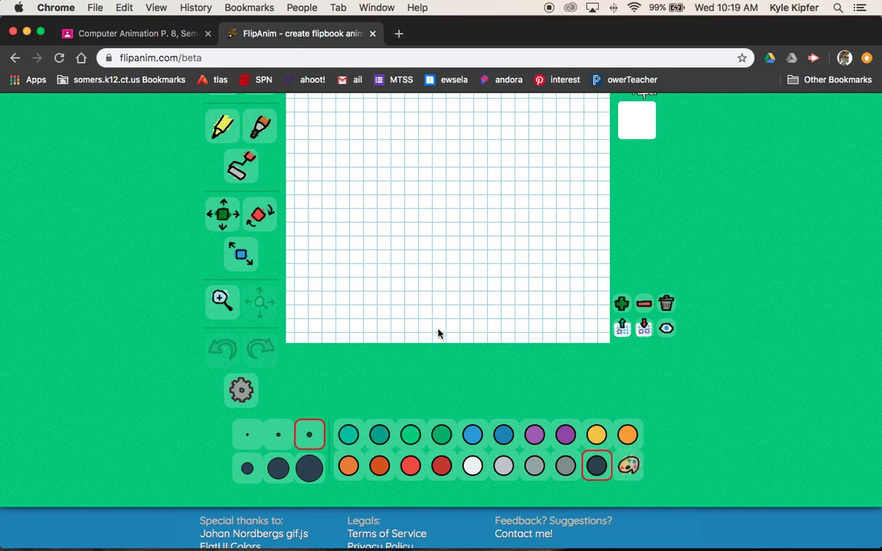
scroll(438, 333, "up", 5)
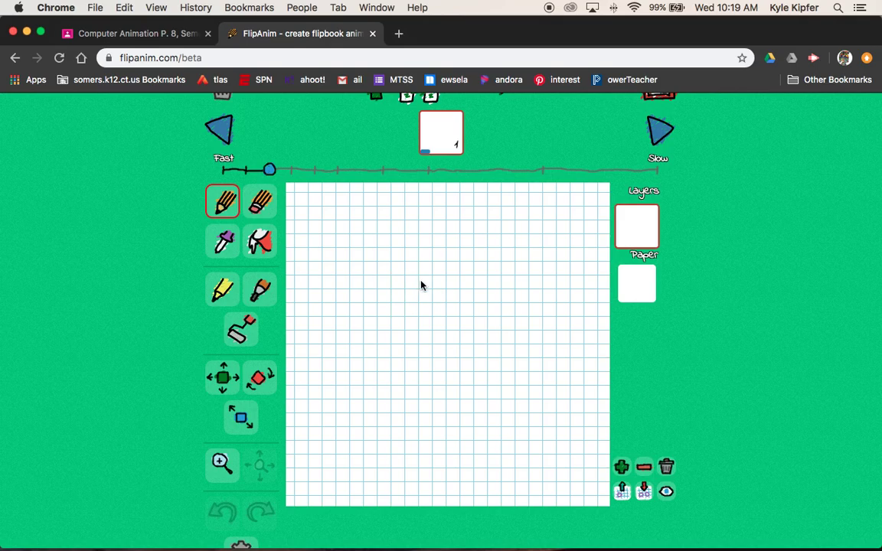
mouse_move(420, 284)
left_mouse_down()
mouse_move(407, 258)
mouse_move(387, 268)
mouse_move(387, 313)
mouse_move(398, 325)
mouse_move(422, 294)
mouse_move(419, 268)
left_mouse_up()
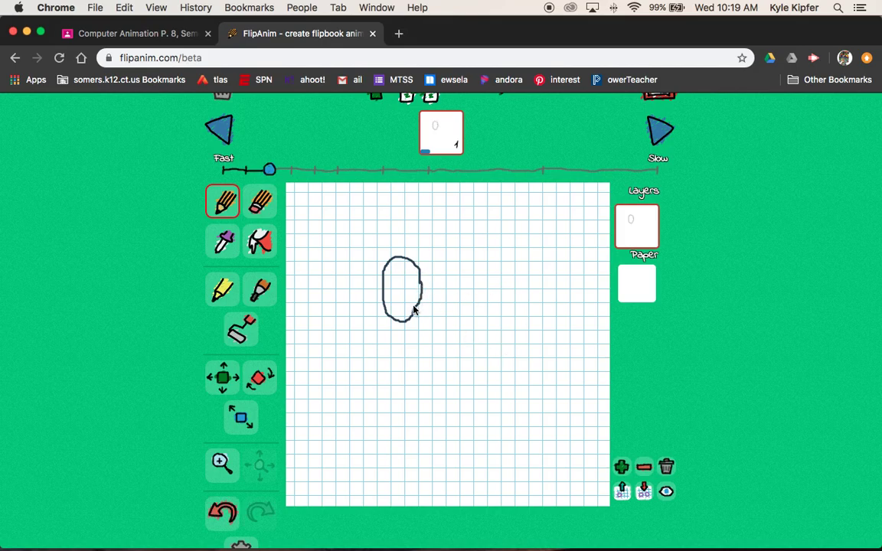
key("super+z")
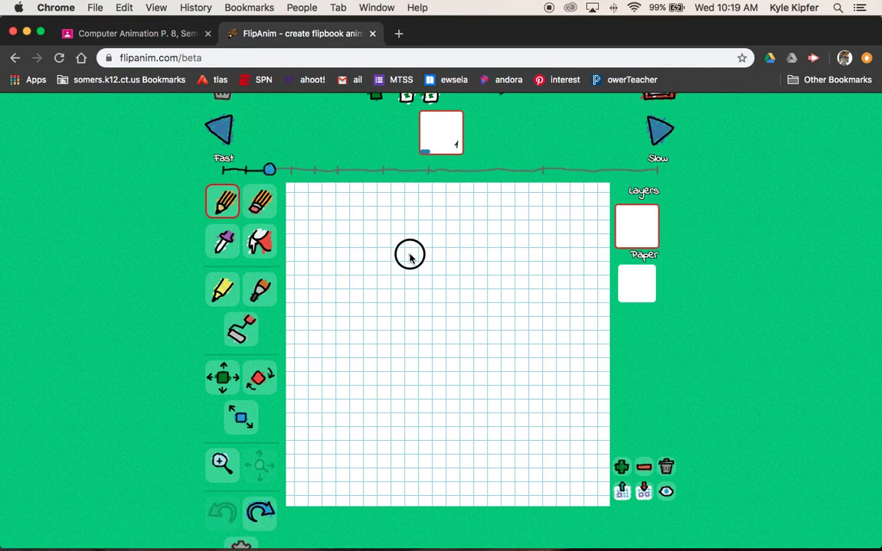
mouse_move(410, 258)
left_mouse_down()
mouse_move(398, 247)
mouse_move(373, 255)
mouse_move(376, 290)
mouse_move(387, 301)
mouse_move(407, 301)
mouse_move(418, 264)
mouse_move(409, 251)
left_mouse_up()
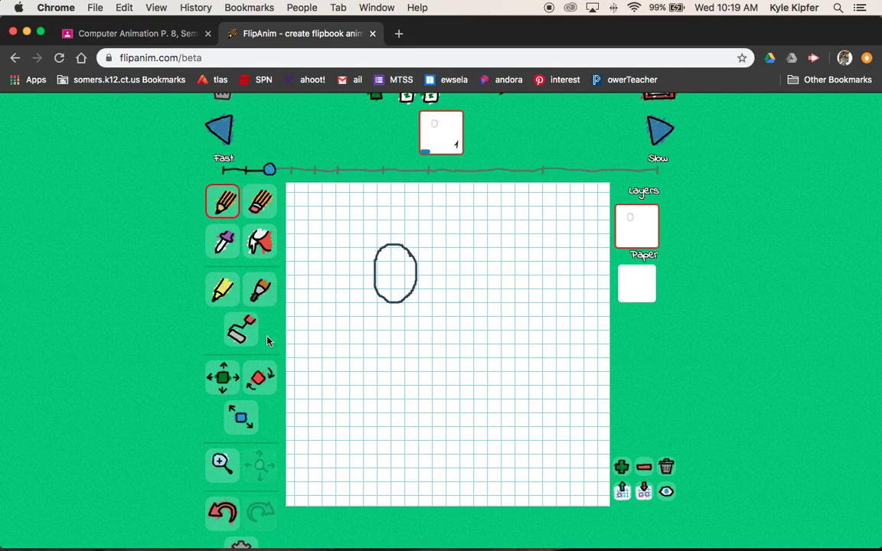
left_click(223, 377)
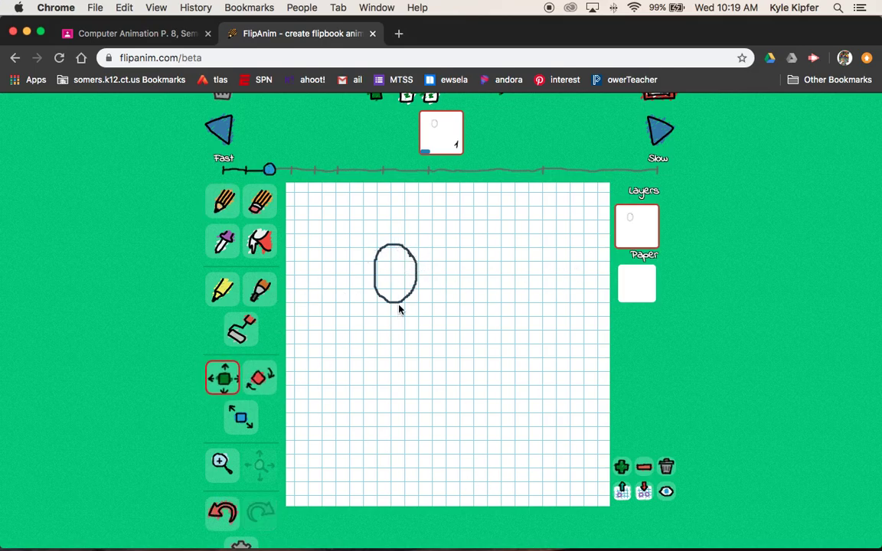
left_click_drag(400, 304, 411, 331)
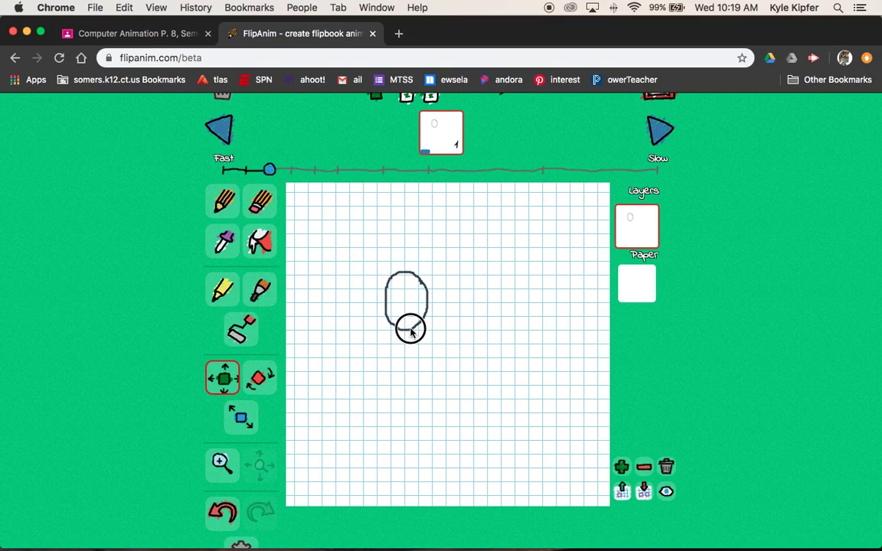
Draw a second oval eye to the right of the first and outline a pupil at the inner side of each eye
left_click(223, 201)
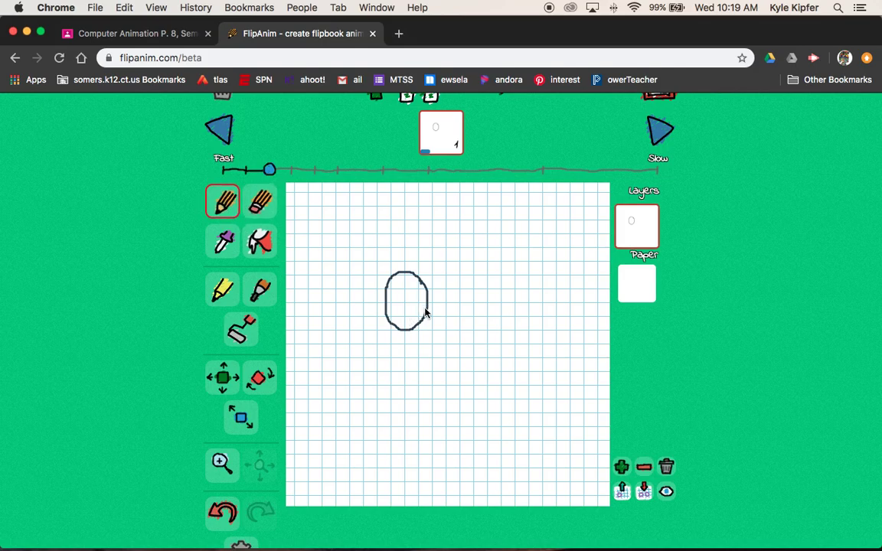
mouse_move(484, 273)
left_mouse_down()
mouse_move(457, 274)
mouse_move(449, 287)
mouse_move(455, 321)
mouse_move(482, 315)
mouse_move(482, 272)
left_mouse_up()
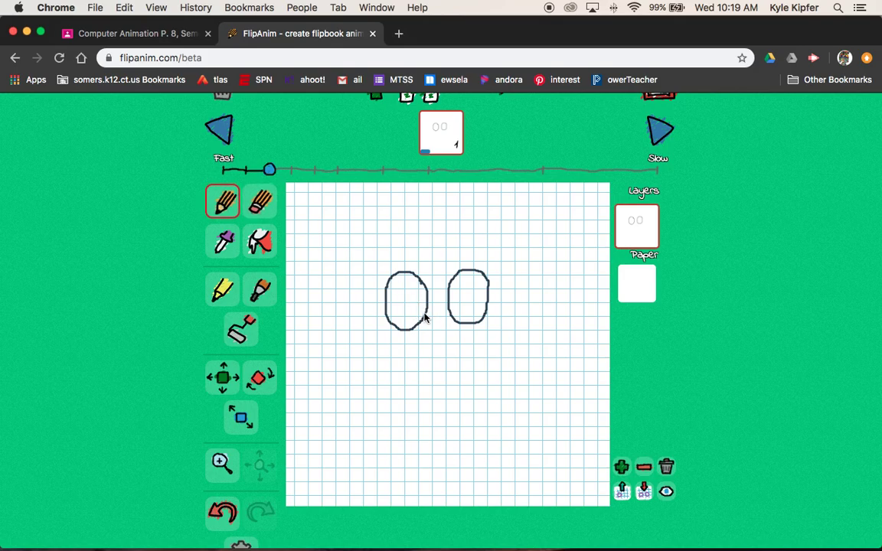
mouse_move(425, 318)
left_mouse_down()
mouse_move(412, 291)
mouse_move(402, 307)
mouse_move(412, 321)
mouse_move(426, 302)
mouse_move(451, 295)
mouse_move(467, 300)
mouse_move(470, 315)
mouse_move(462, 324)
mouse_move(414, 329)
mouse_move(460, 326)
left_mouse_up()
Fill both pupils with the dark colour
left_click(257, 239)
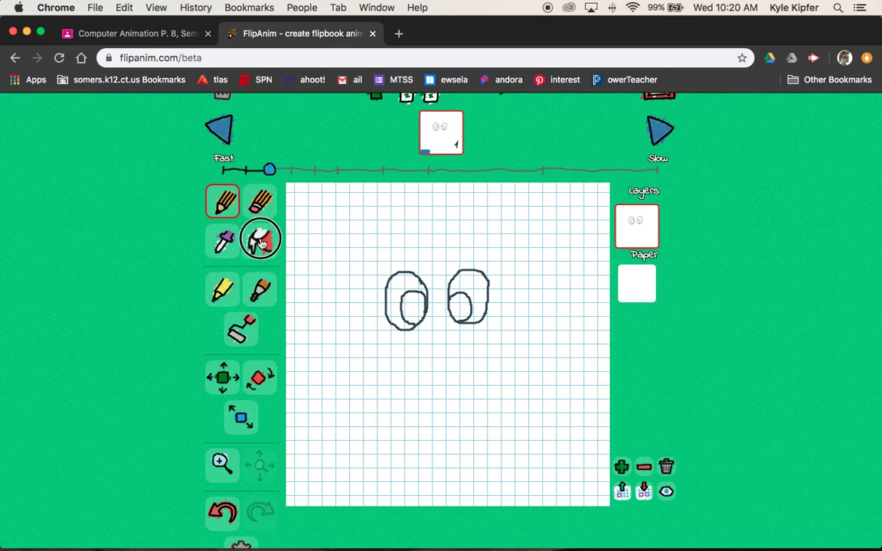
left_click_drag(412, 309, 414, 311)
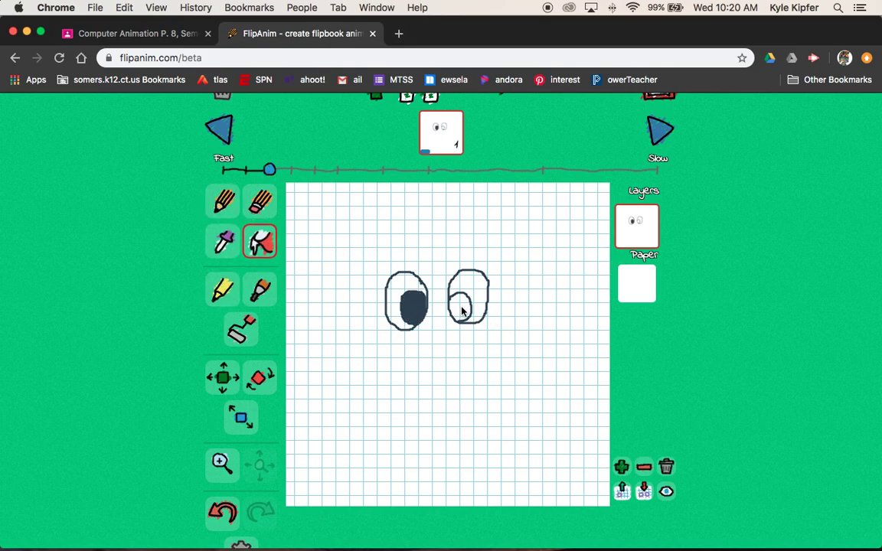
left_click(463, 310)
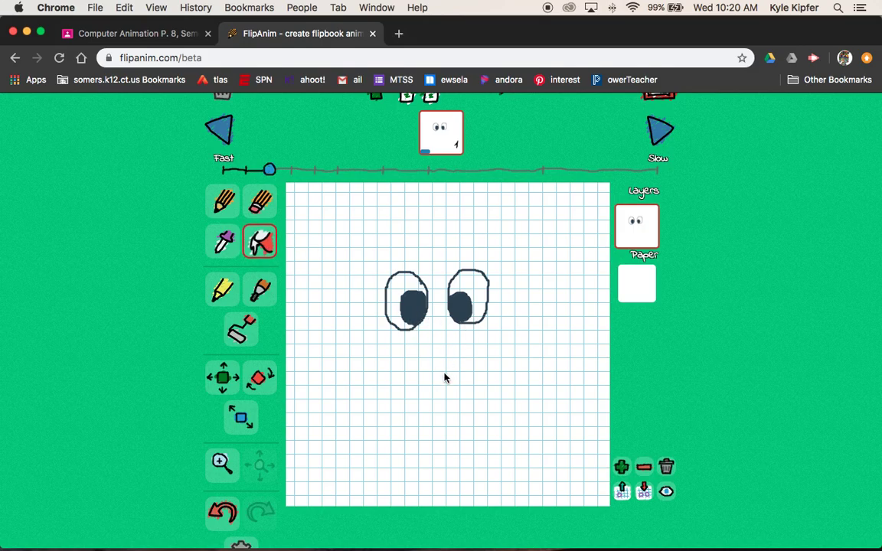
Draw a rounded nose below the eyes and a wide open smile with curved corners and an upper mouth line
left_click(225, 205)
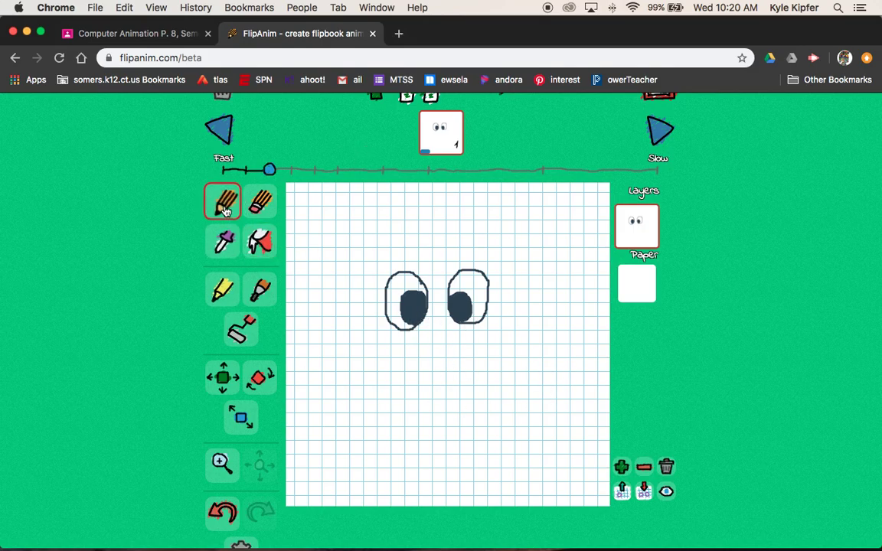
mouse_move(422, 342)
left_mouse_down()
mouse_move(420, 359)
mouse_move(435, 365)
mouse_move(451, 349)
left_mouse_up()
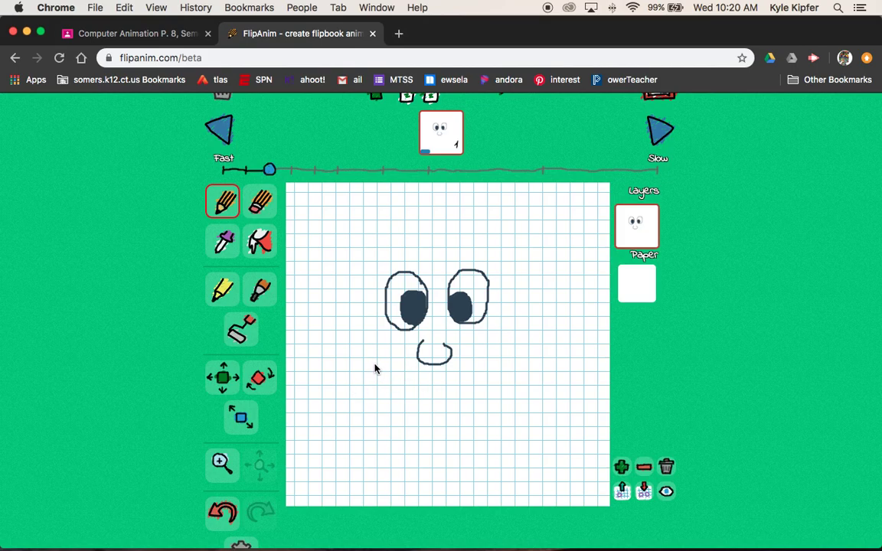
left_click_drag(380, 364, 365, 371)
left_click_drag(474, 361, 488, 377)
mouse_move(370, 369)
left_mouse_down()
mouse_move(386, 422)
mouse_move(412, 444)
mouse_move(444, 433)
mouse_move(469, 374)
mouse_move(479, 366)
mouse_move(487, 377)
left_mouse_up()
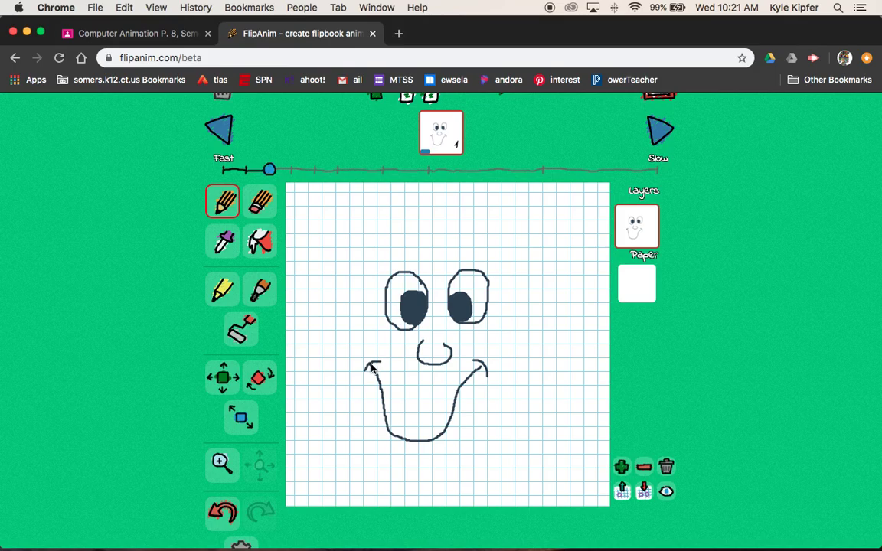
mouse_move(371, 371)
left_mouse_down()
mouse_move(412, 384)
mouse_move(478, 370)
left_mouse_up()
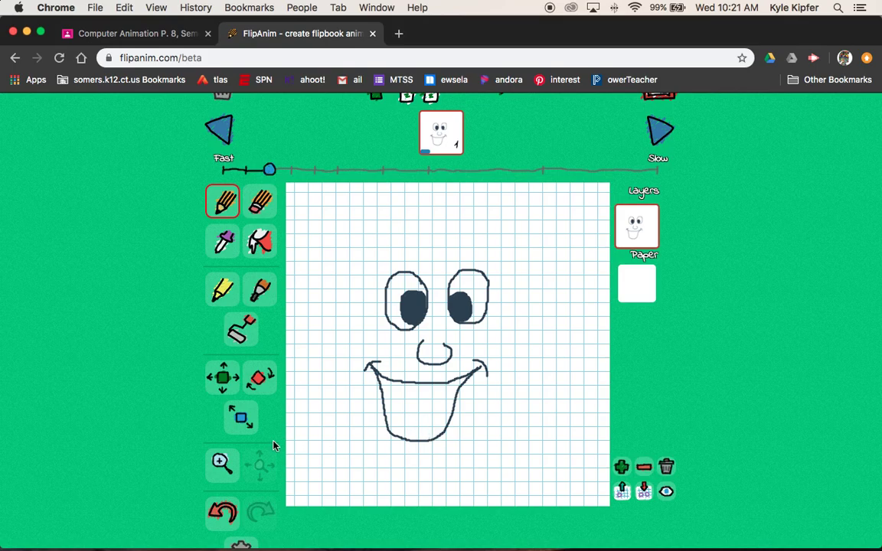
Scale the whole face down and move it up to the middle of the page
left_click(241, 421)
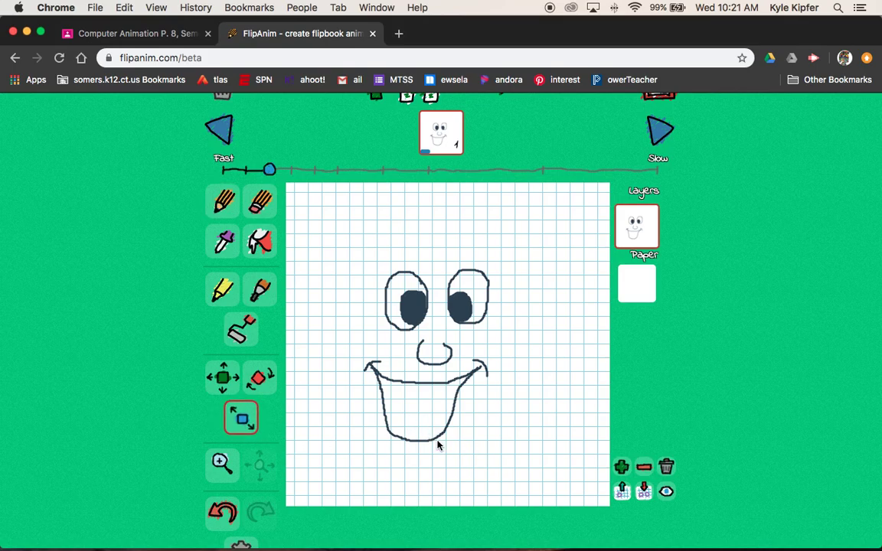
mouse_move(438, 444)
left_mouse_down()
mouse_move(430, 432)
mouse_move(451, 437)
mouse_move(415, 420)
mouse_move(440, 444)
left_mouse_up()
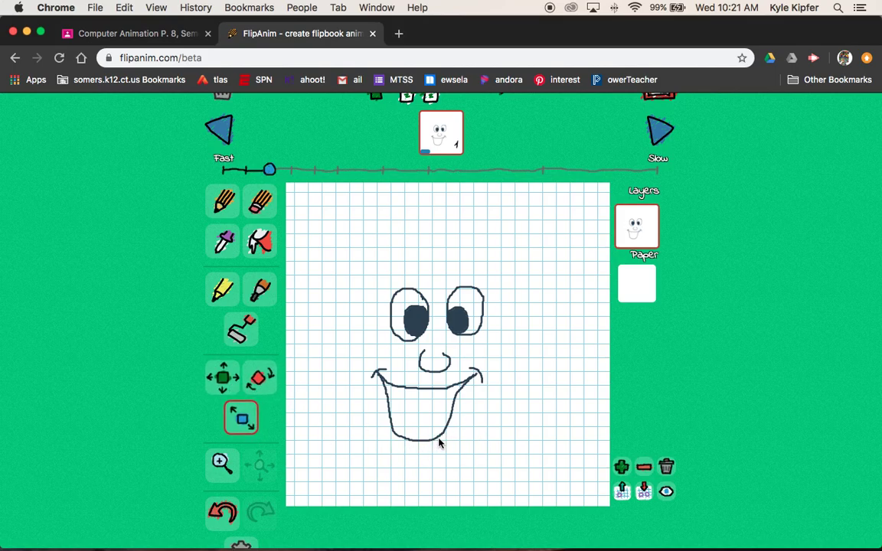
mouse_move(439, 442)
left_mouse_down()
mouse_move(420, 434)
mouse_move(442, 437)
mouse_move(420, 420)
mouse_move(433, 426)
left_mouse_up()
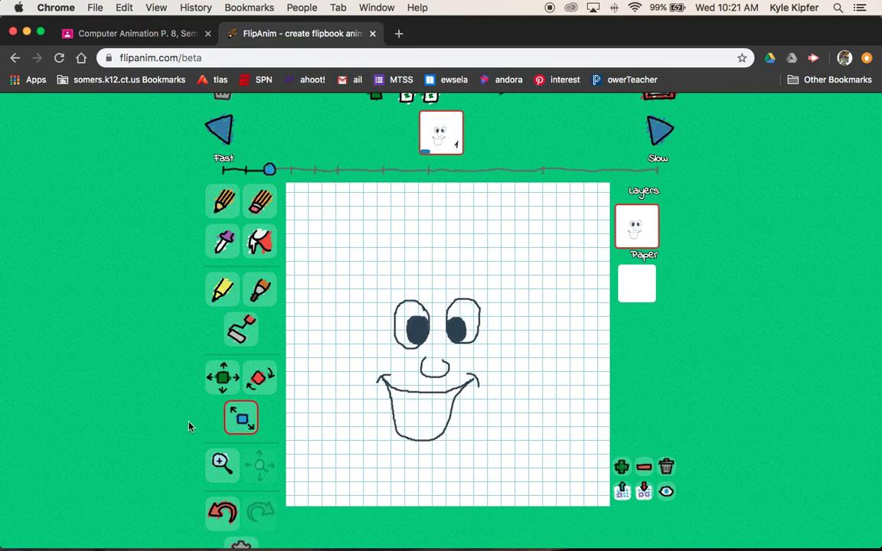
left_click(223, 380)
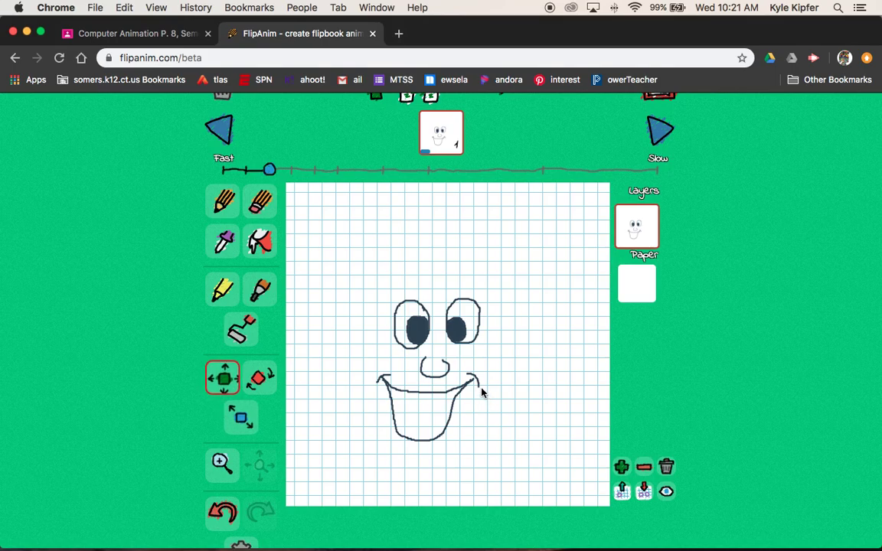
left_click_drag(463, 391, 479, 369)
mouse_move(462, 346)
left_mouse_down()
mouse_move(472, 353)
mouse_move(487, 337)
left_mouse_up()
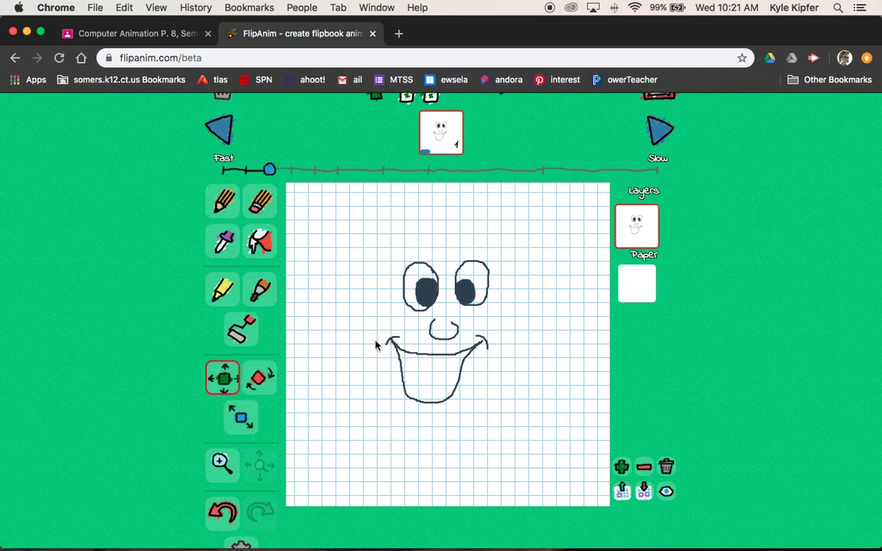
Draw a lower edge for the upper teeth across the mouth and a tongue at the bottom of the mouth
left_click(223, 201)
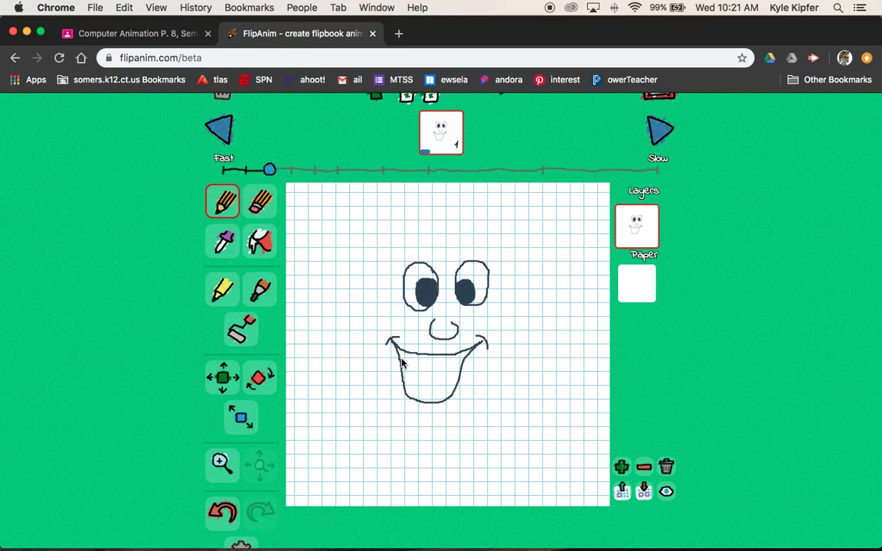
left_click_drag(404, 363, 459, 366)
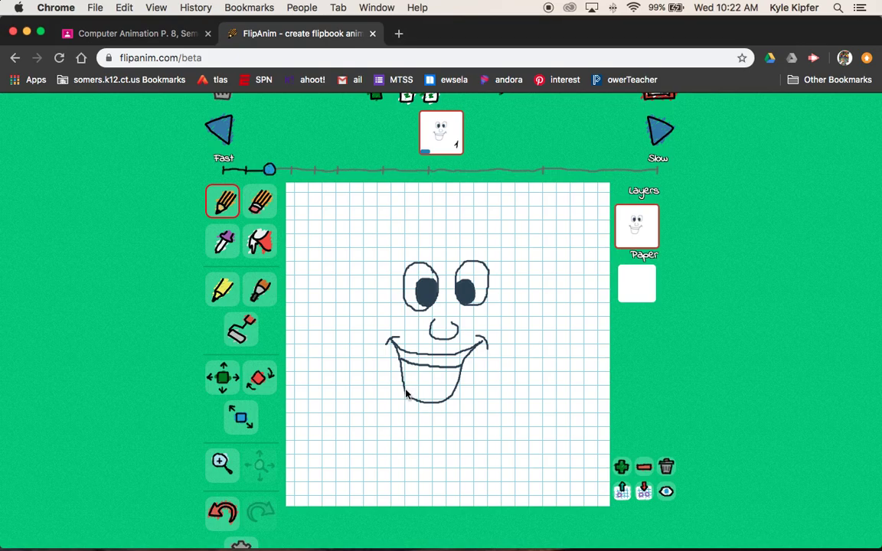
mouse_move(406, 393)
left_mouse_down()
mouse_move(414, 384)
mouse_move(438, 403)
left_mouse_up()
left_click(250, 251)
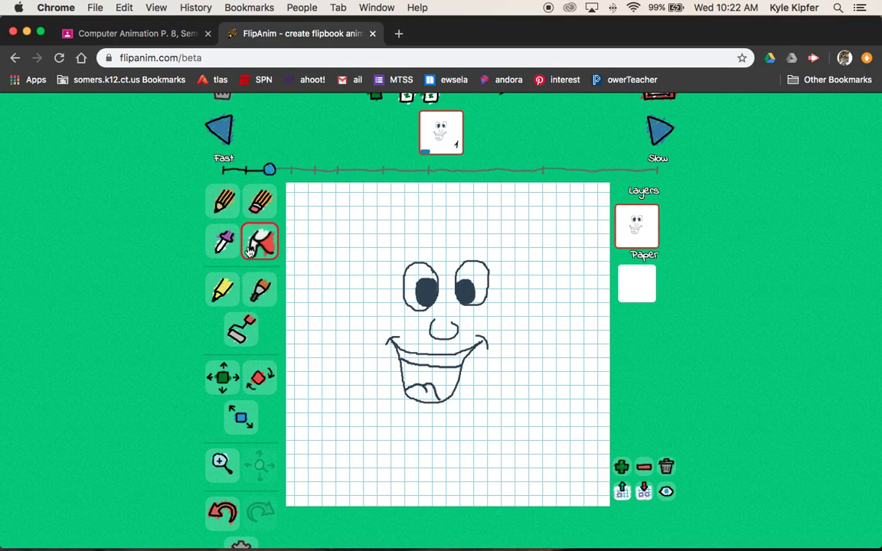
left_click(450, 383)
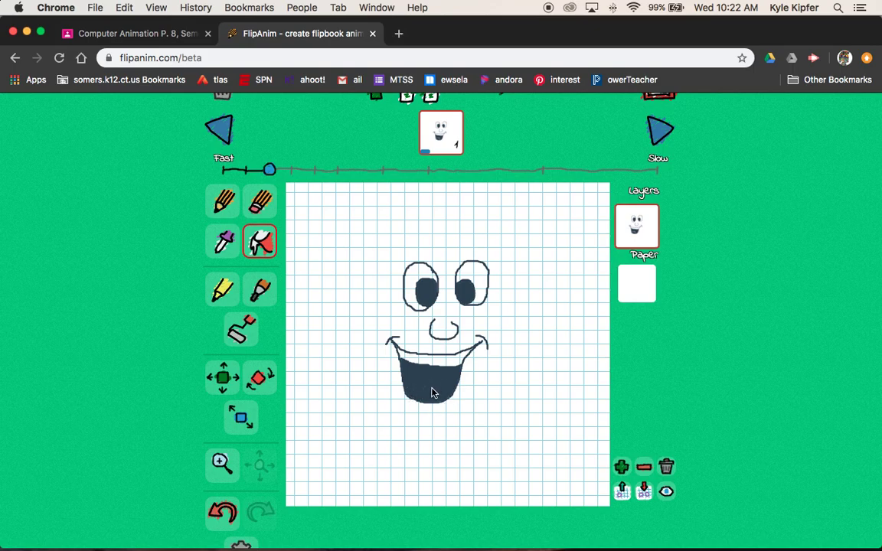
key("ctrl+z")
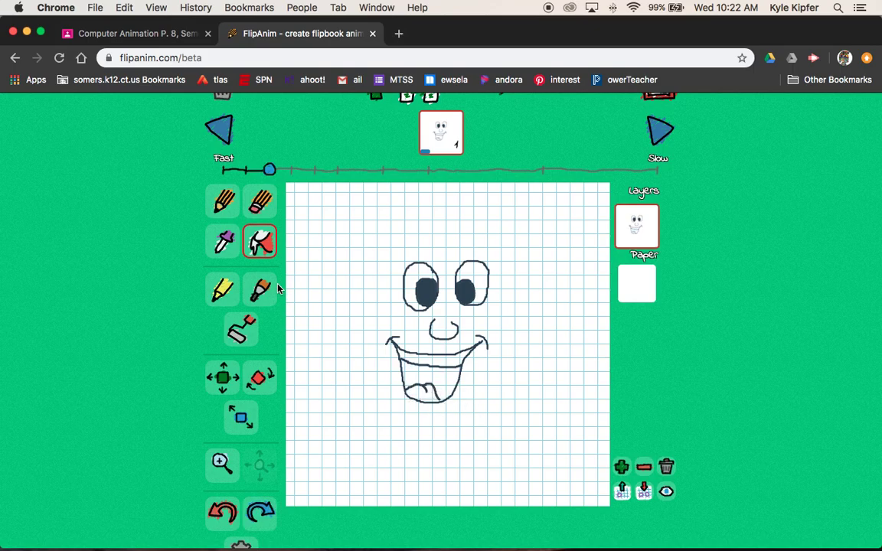
Redraw the right end of the tongue line with the pencil to close its gap with the mouth outline
left_click(222, 201)
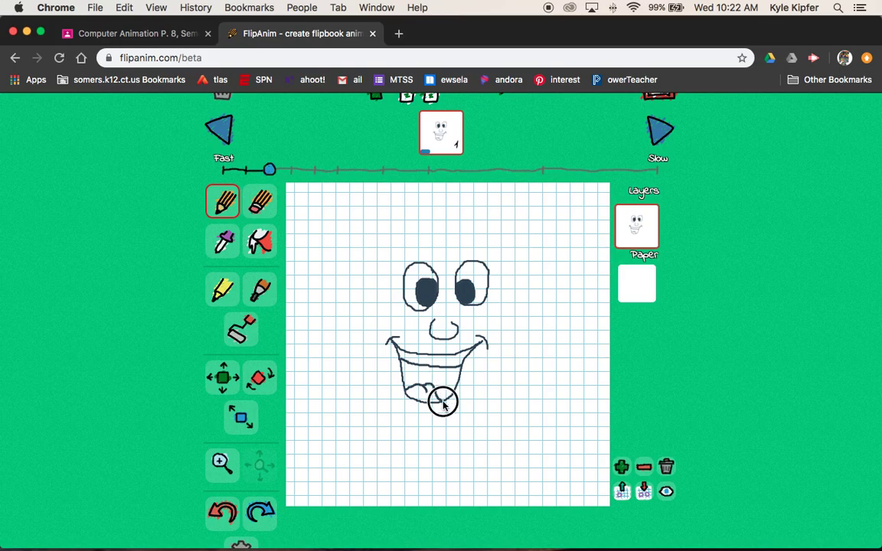
left_click_drag(444, 405, 433, 389)
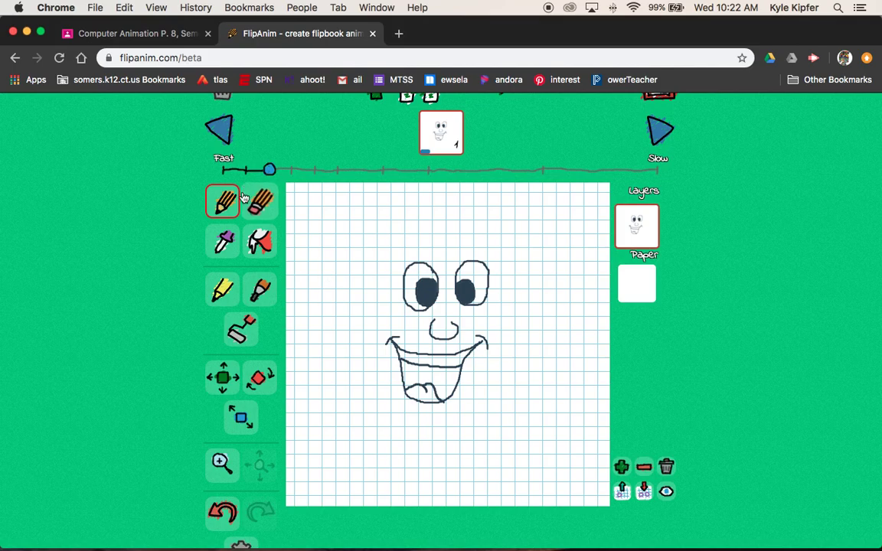
key("super+z")
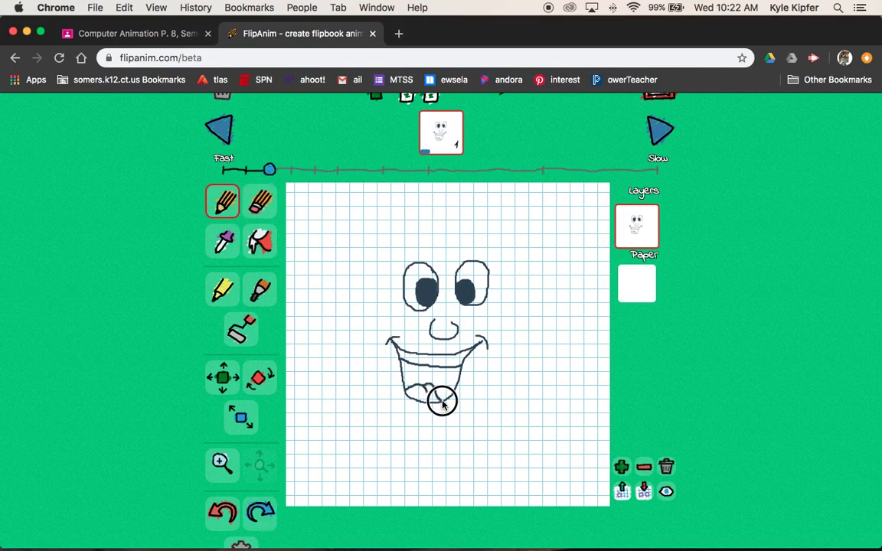
key("super+shift+z")
Fill the open mouth between the upper teeth and the tongue with the dark colour
left_click(260, 241)
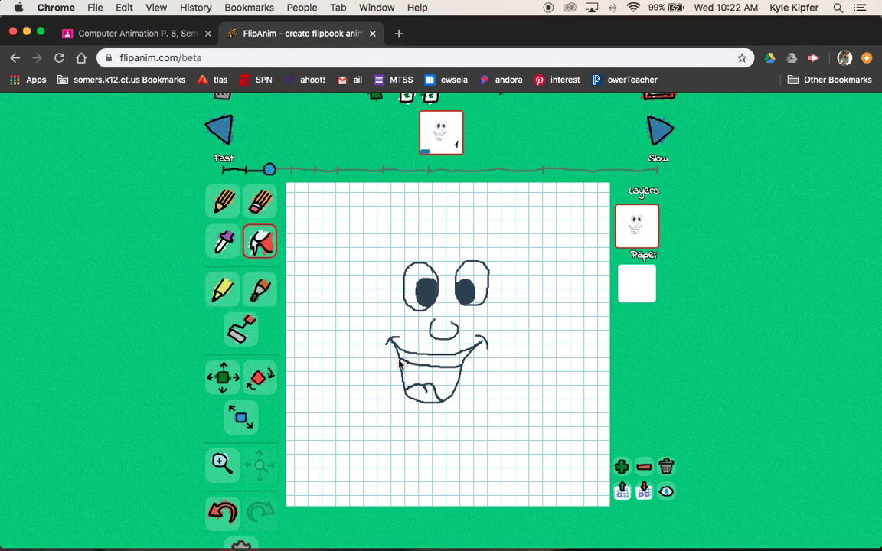
left_click(442, 383)
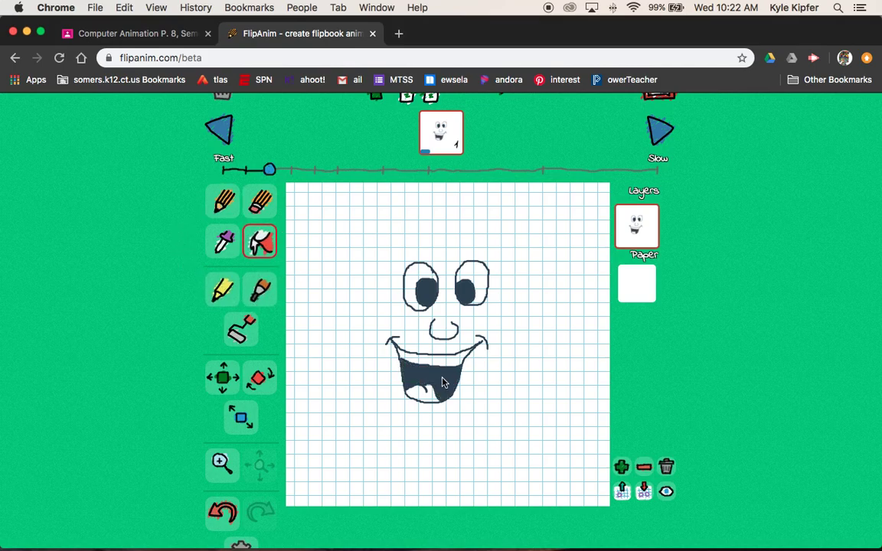
Draw an ear with a small inner curve on each side of the face using the pencil
left_click(212, 210)
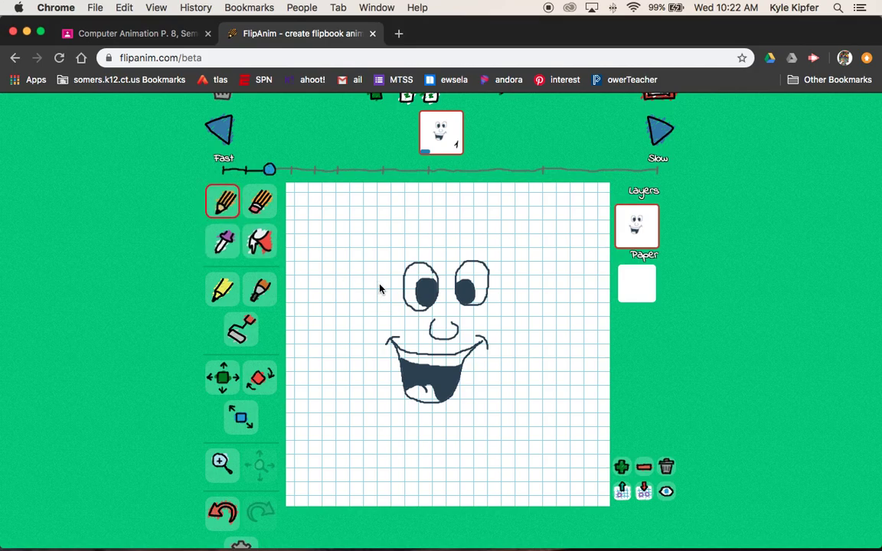
mouse_move(381, 282)
left_mouse_down()
mouse_move(357, 295)
mouse_move(381, 306)
left_mouse_up()
mouse_move(502, 288)
left_mouse_down()
mouse_move(516, 291)
mouse_move(516, 310)
mouse_move(501, 320)
left_mouse_up()
left_click_drag(380, 293, 378, 297)
left_click_drag(501, 298, 501, 307)
scroll(384, 291, "up", 1)
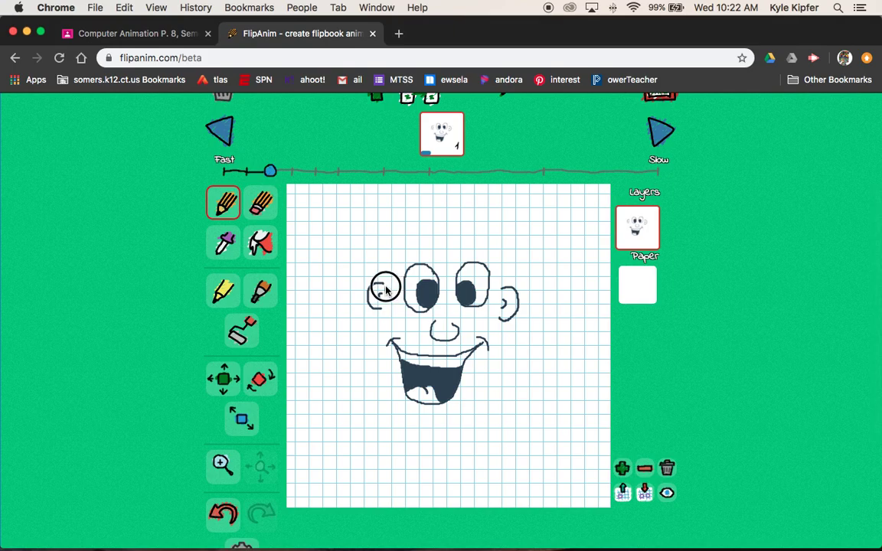
Draw a spiky hairline from ear to ear over the head and a curved eyebrow above each eye
mouse_move(386, 274)
left_mouse_down()
mouse_move(391, 241)
mouse_move(422, 218)
mouse_move(445, 206)
mouse_move(445, 216)
mouse_move(476, 210)
mouse_move(468, 218)
mouse_move(503, 214)
mouse_move(495, 222)
mouse_move(517, 230)
mouse_move(507, 234)
mouse_move(523, 247)
mouse_move(514, 247)
mouse_move(504, 291)
left_mouse_up()
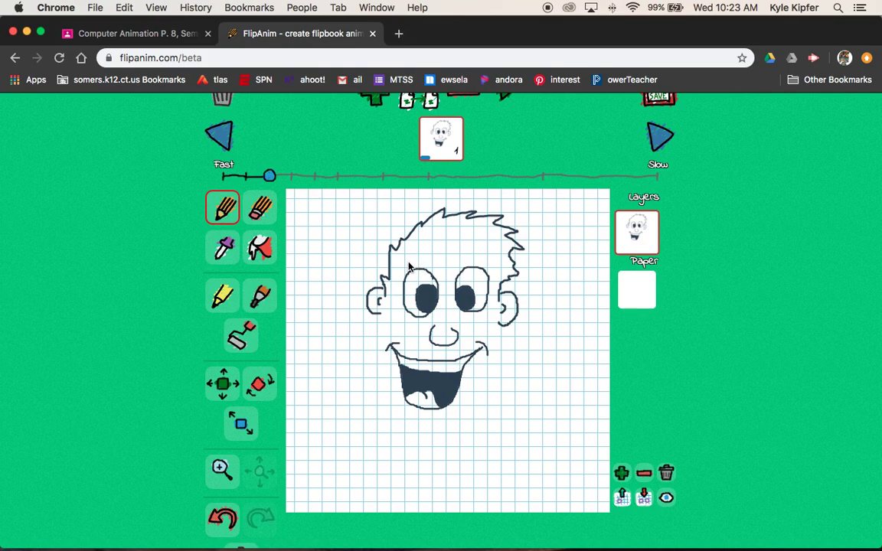
mouse_move(406, 268)
left_mouse_down()
mouse_move(414, 252)
mouse_move(434, 267)
mouse_move(483, 258)
mouse_move(494, 265)
left_mouse_up()
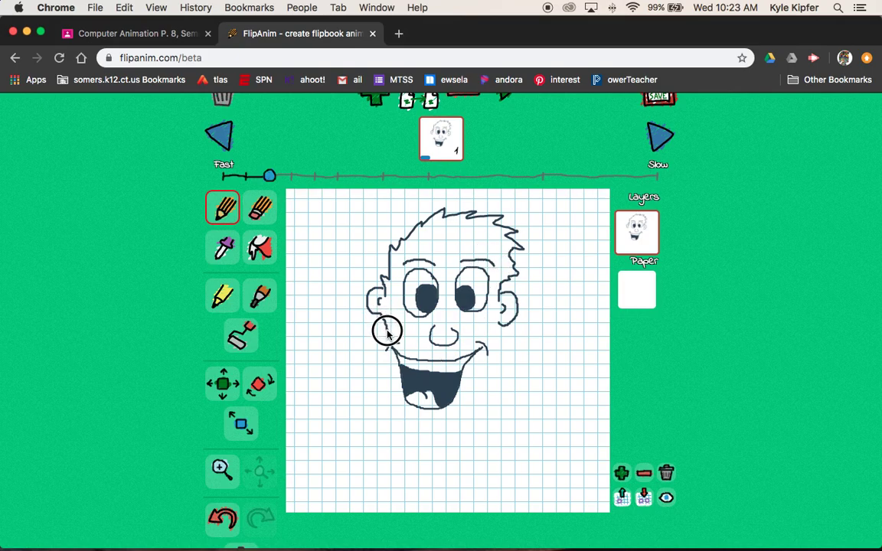
Draw the cheek lines below both ears and a jaw outline around the mouth to complete the head
mouse_move(387, 340)
left_mouse_down()
mouse_move(398, 385)
mouse_move(393, 357)
left_mouse_up()
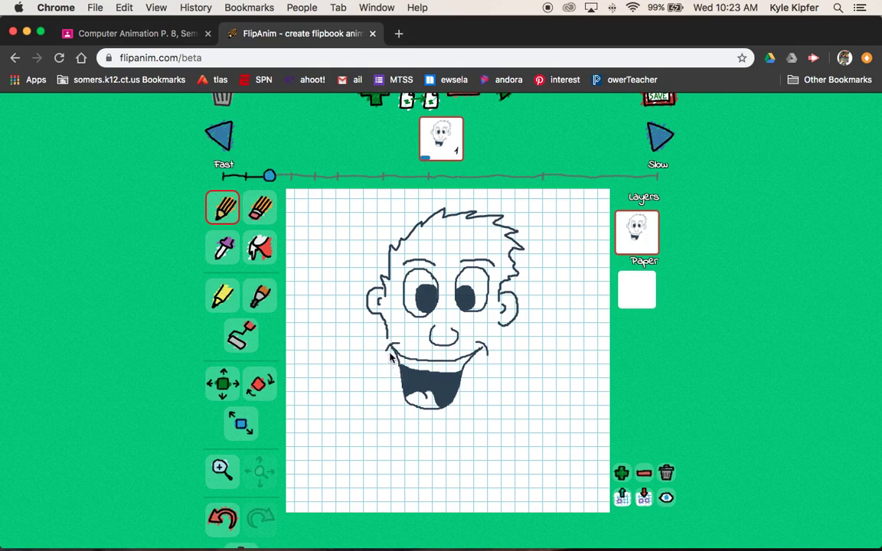
mouse_move(391, 357)
left_mouse_down()
mouse_move(393, 413)
mouse_move(441, 431)
mouse_move(465, 406)
mouse_move(485, 349)
left_mouse_up()
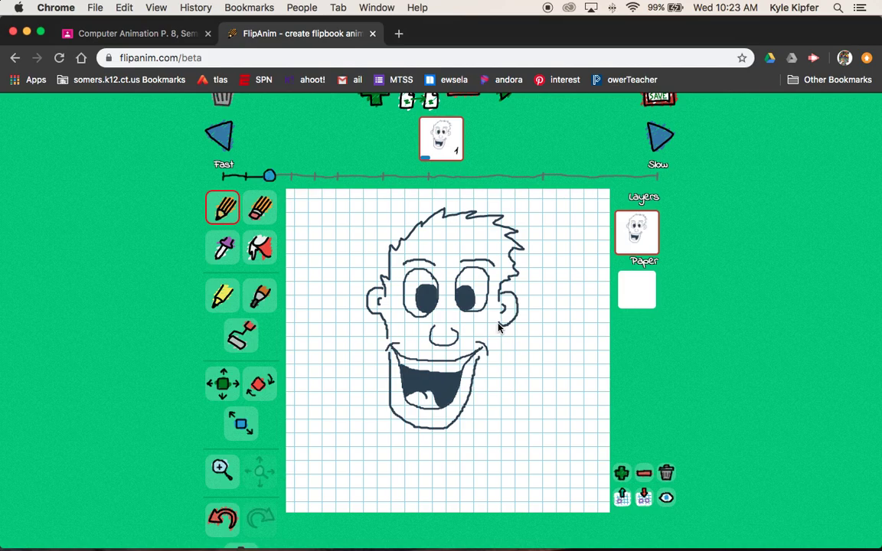
left_click_drag(505, 314, 483, 346)
Move the head slightly down, rotate it slightly counter-clockwise and shift it back to the middle of the page
left_click(222, 387)
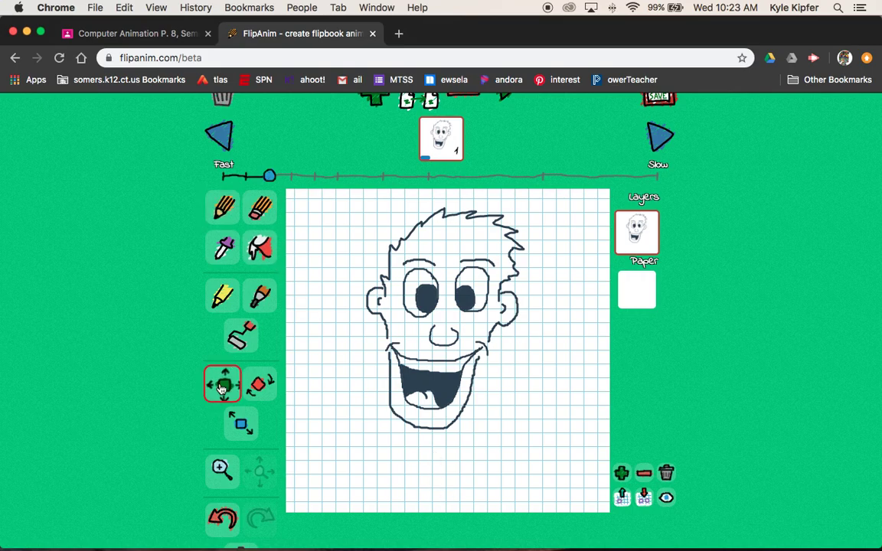
mouse_move(446, 350)
left_mouse_down()
mouse_move(442, 370)
mouse_move(441, 350)
mouse_move(453, 360)
left_mouse_up()
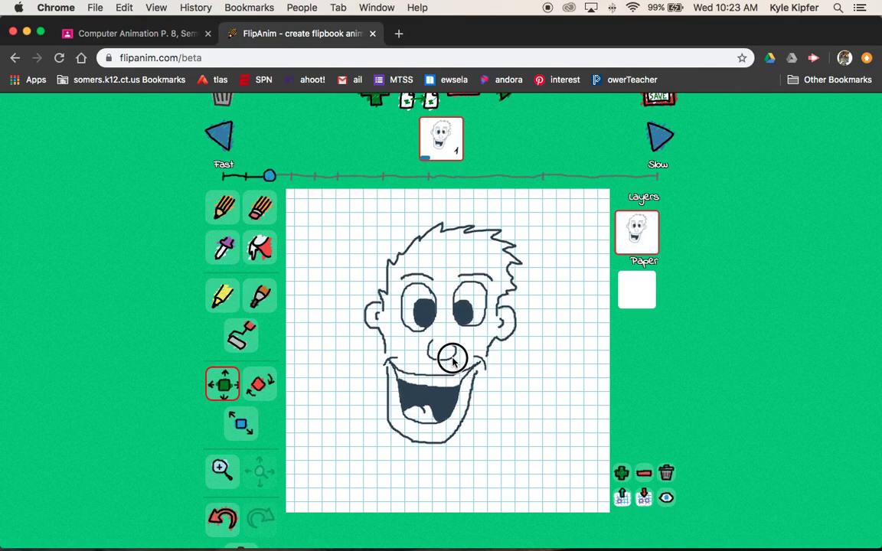
left_click(262, 392)
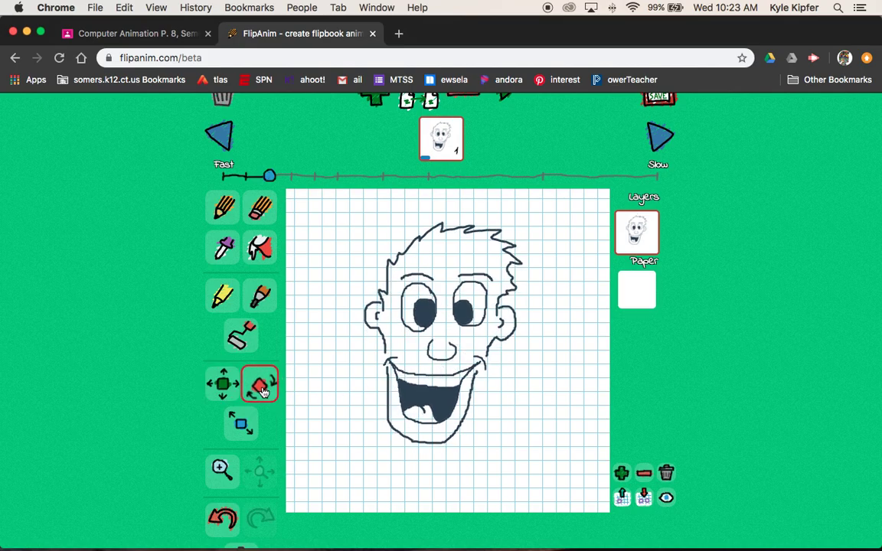
mouse_move(445, 448)
left_mouse_down()
mouse_move(453, 448)
mouse_move(438, 442)
left_mouse_up()
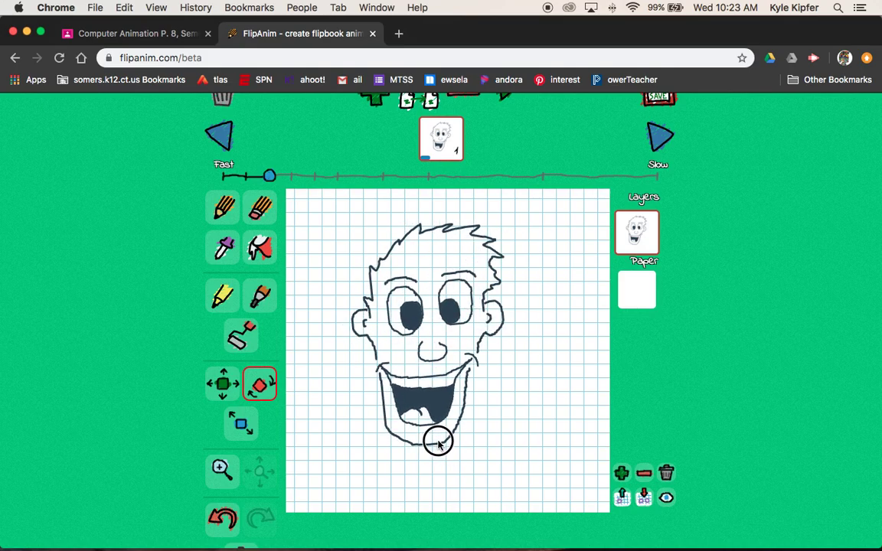
left_click(223, 384)
mouse_move(443, 383)
left_mouse_down()
mouse_move(437, 370)
mouse_move(461, 369)
left_mouse_up()
Scale the head down slightly and move it up to leave room for a body
left_click(242, 424)
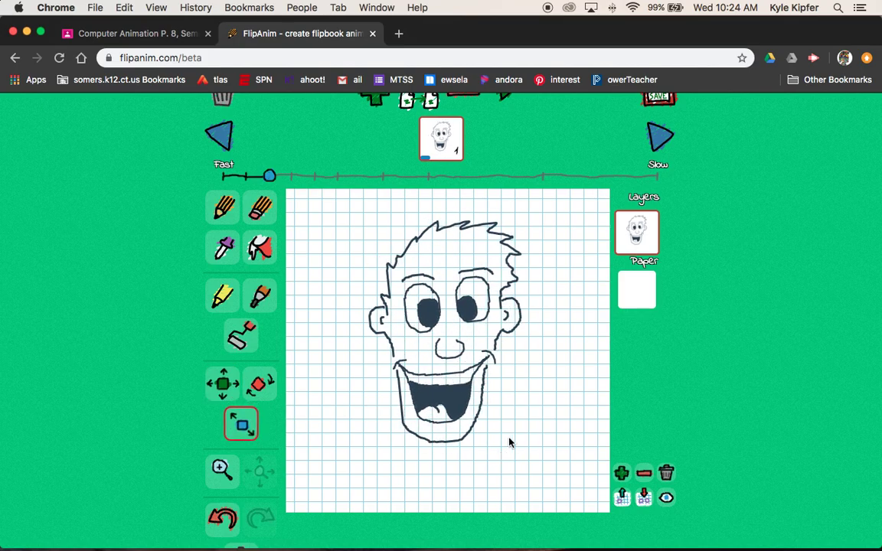
left_click_drag(464, 433, 463, 431)
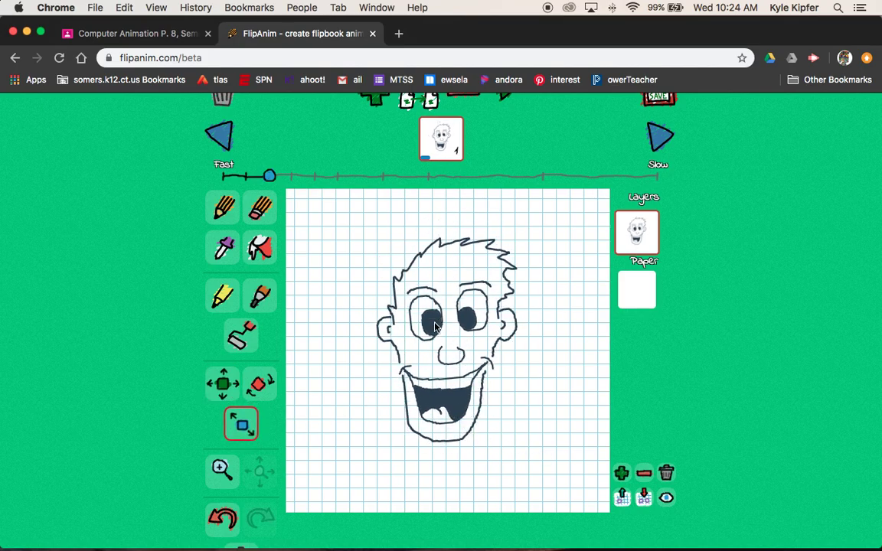
mouse_move(410, 276)
left_mouse_down()
mouse_move(399, 258)
mouse_move(413, 271)
left_mouse_up()
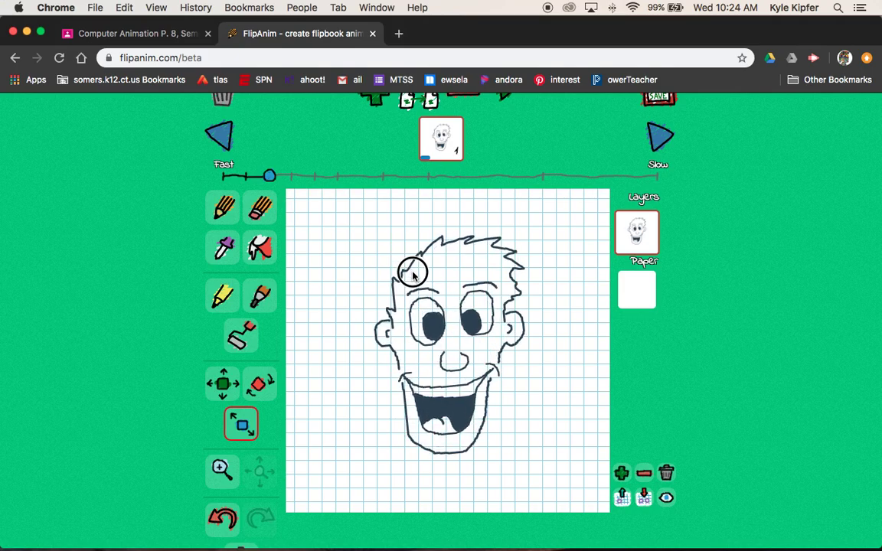
left_click(223, 384)
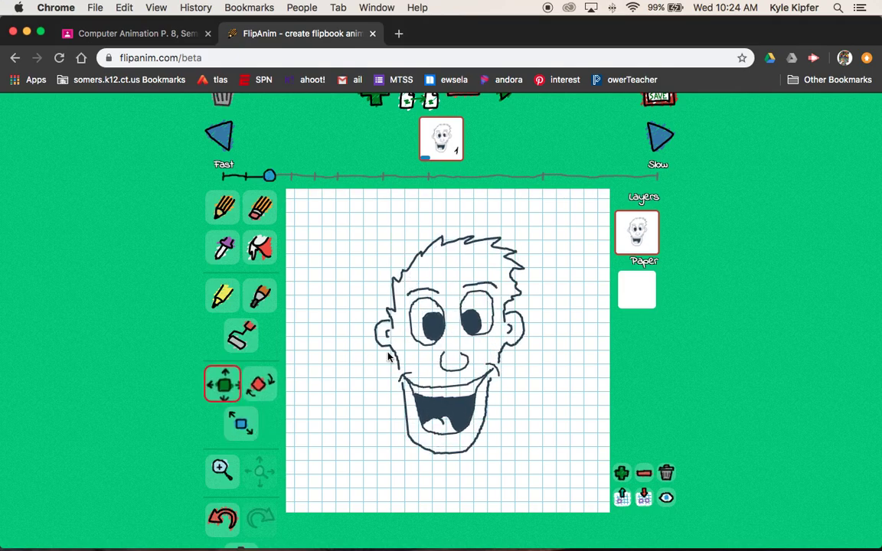
left_click_drag(462, 373, 453, 360)
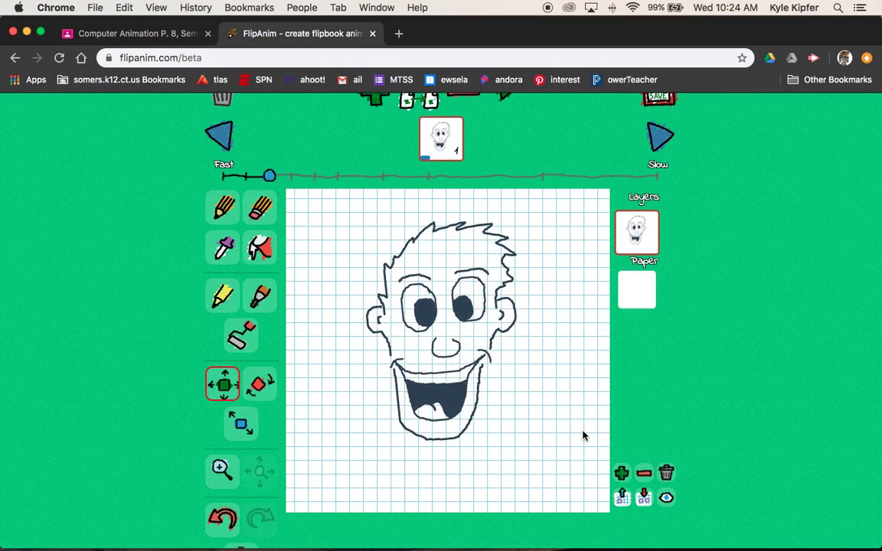
Draw a thin neck with a rounded shirt collar and two shoulder lines running off the page's lower edge
left_click(223, 208)
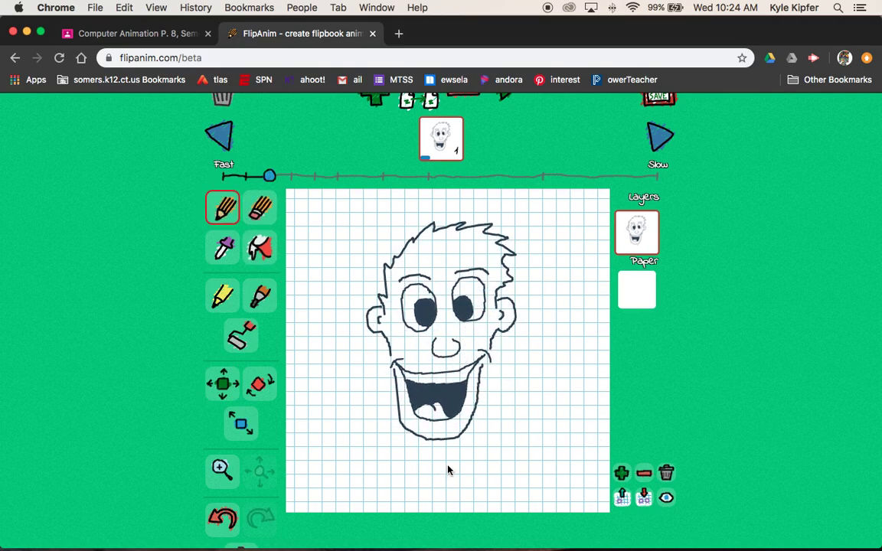
mouse_move(426, 439)
left_mouse_down()
mouse_move(425, 457)
mouse_move(445, 450)
mouse_move(445, 460)
mouse_move(422, 451)
mouse_move(420, 474)
mouse_move(438, 477)
mouse_move(452, 464)
mouse_move(420, 451)
mouse_move(410, 461)
mouse_move(413, 477)
mouse_move(451, 480)
mouse_move(447, 457)
left_mouse_up()
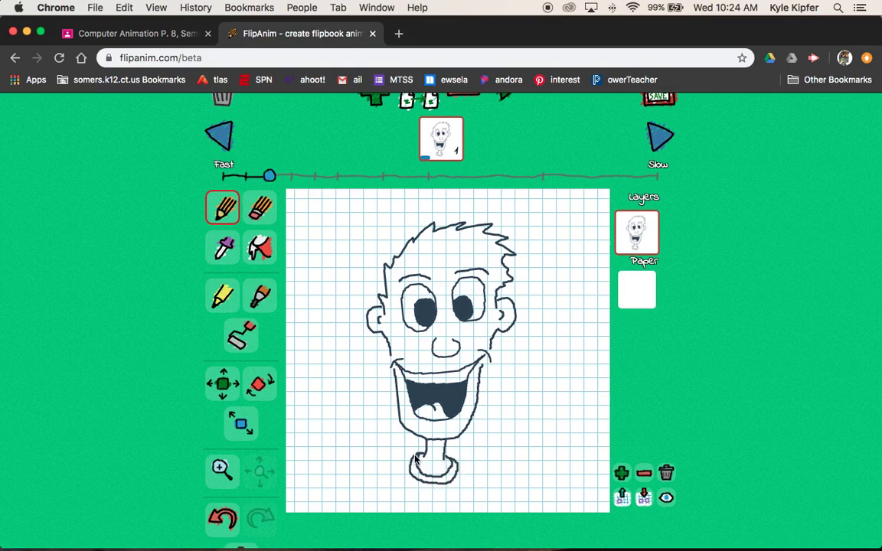
left_click_drag(415, 459, 366, 467)
mouse_move(367, 469)
left_mouse_down()
mouse_move(354, 481)
mouse_move(350, 511)
left_mouse_up()
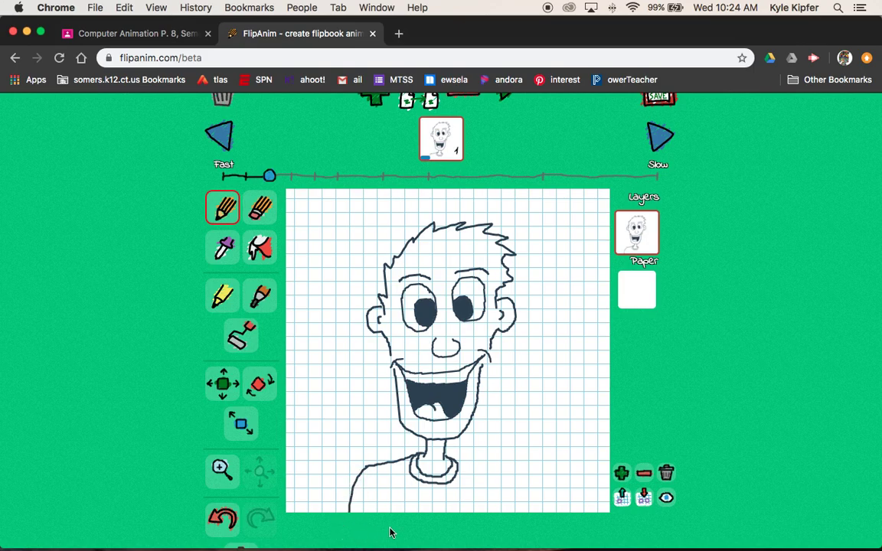
left_click_drag(458, 468, 494, 483)
left_click_drag(494, 482, 504, 511)
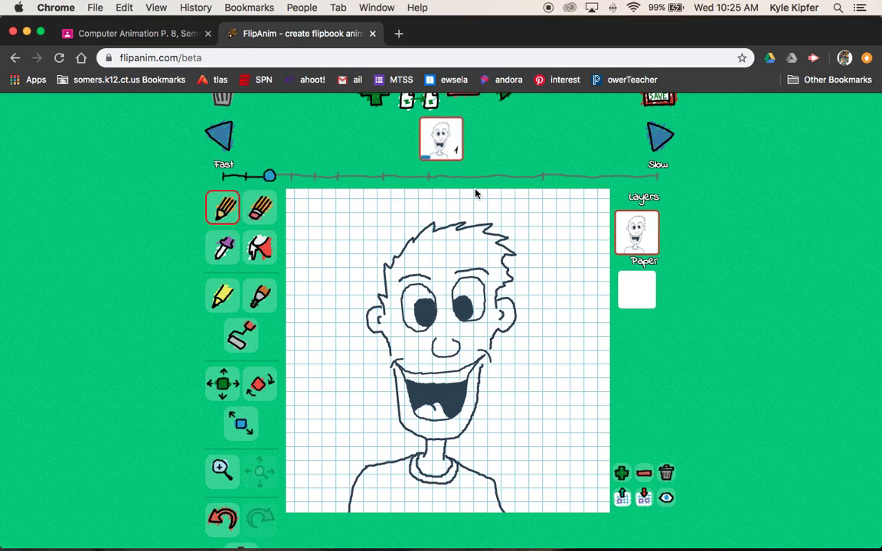
Duplicate frame 1 and erase the upper curves of both eyes in the copy using the fourth-smallest eraser size
scroll(568, 192, "up", 2)
scroll(568, 192, "down", 2)
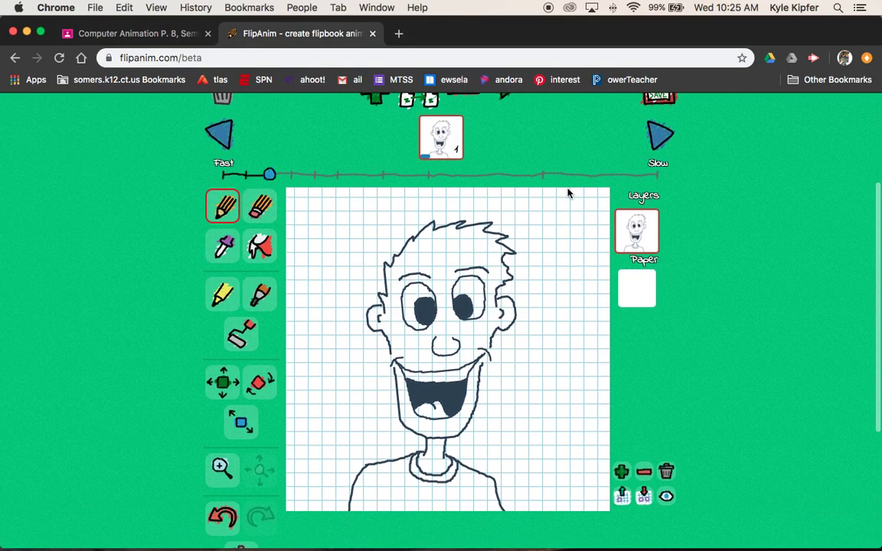
scroll(568, 192, "up", 2)
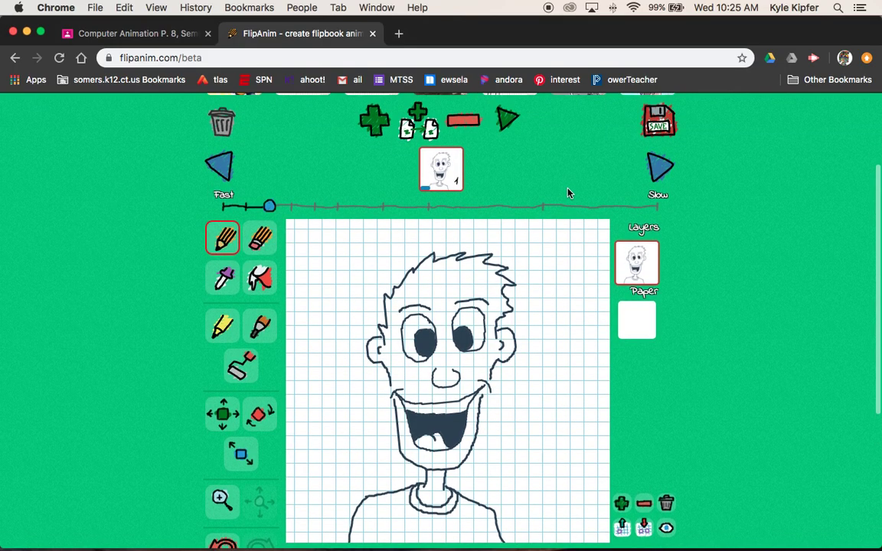
left_click(414, 121)
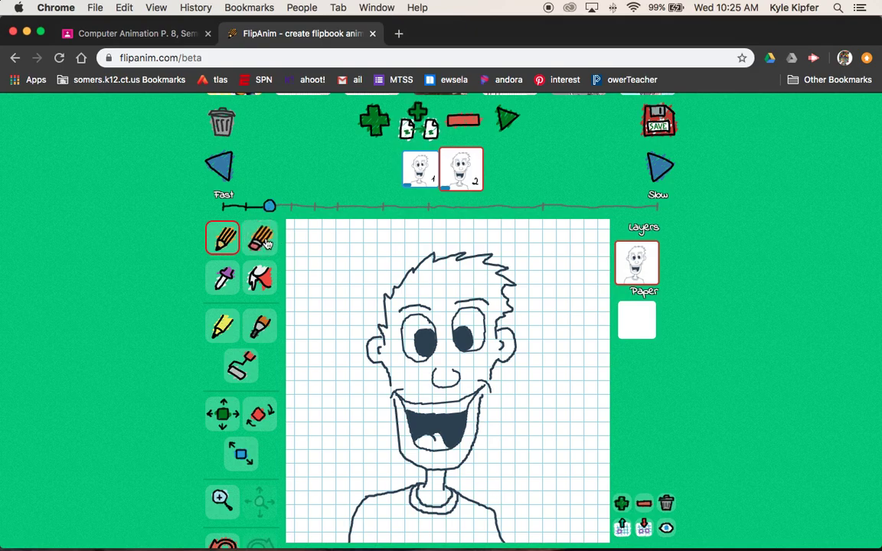
scroll(315, 286, "down", 3)
scroll(299, 391, "down", 3)
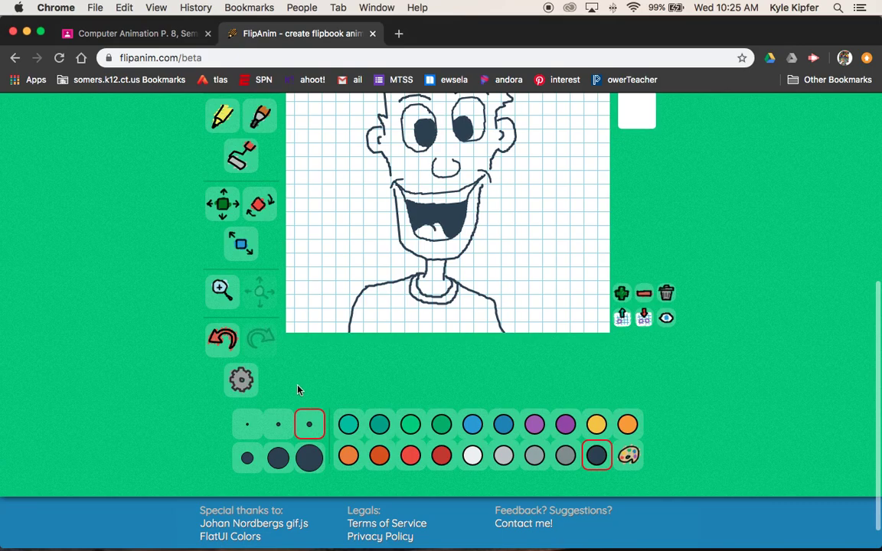
left_click(247, 458)
scroll(331, 299, "up", 3)
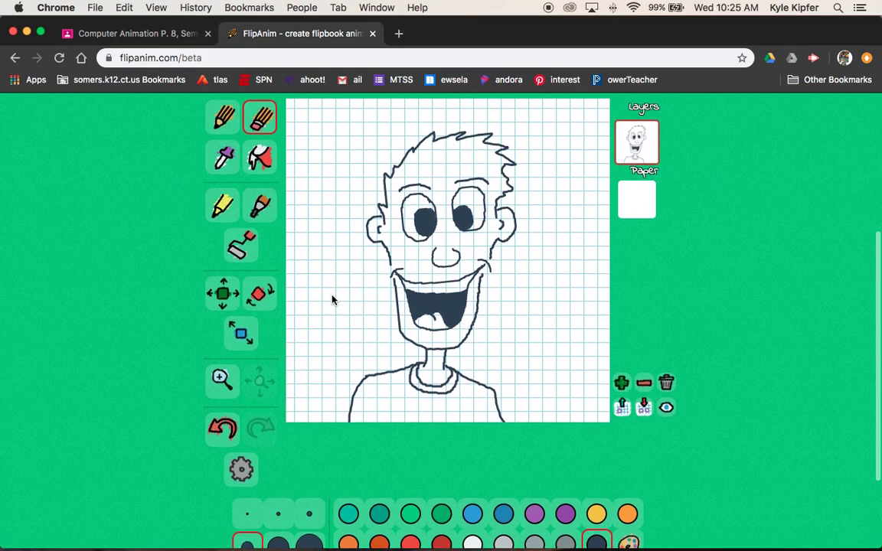
scroll(332, 299, "up", 3)
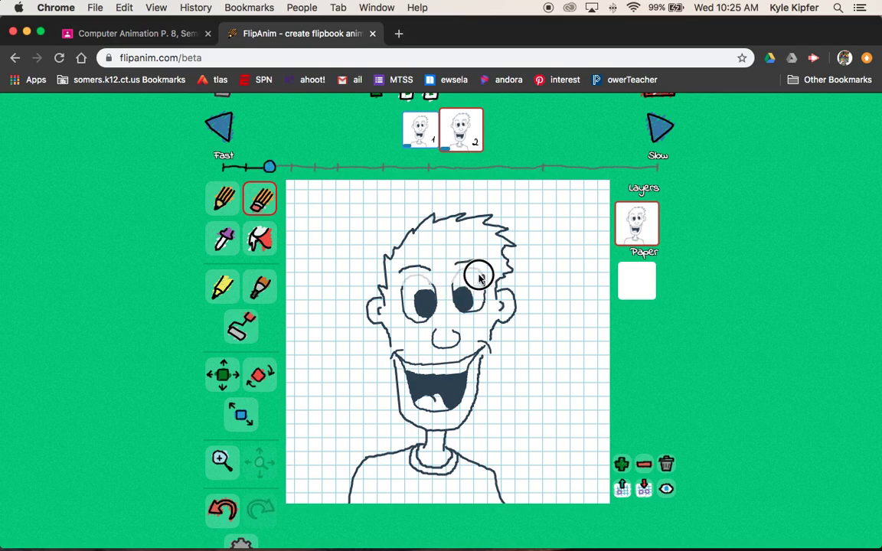
Draw a straight eyelid line across the top of each eye in frame 2 with the third-smallest pencil size
left_click(224, 199)
scroll(365, 305, "down", 4)
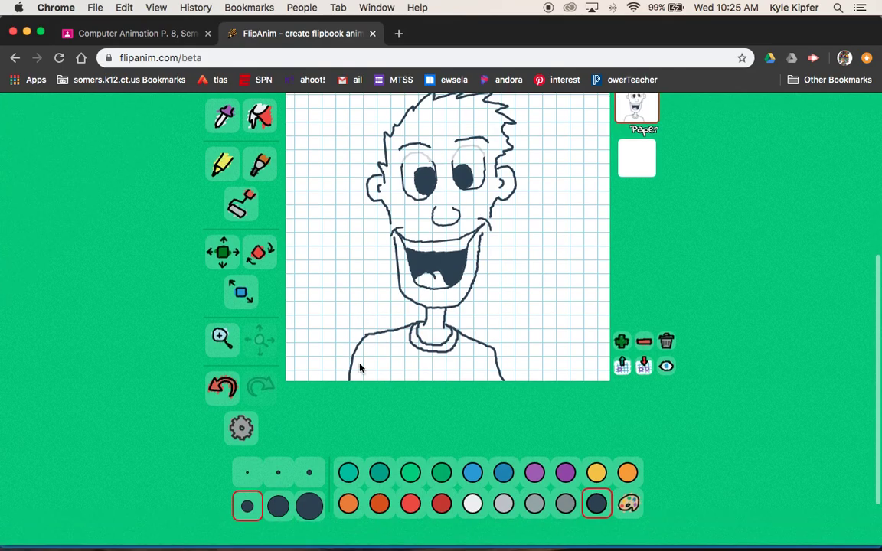
left_click(310, 472)
scroll(366, 272, "up", 4)
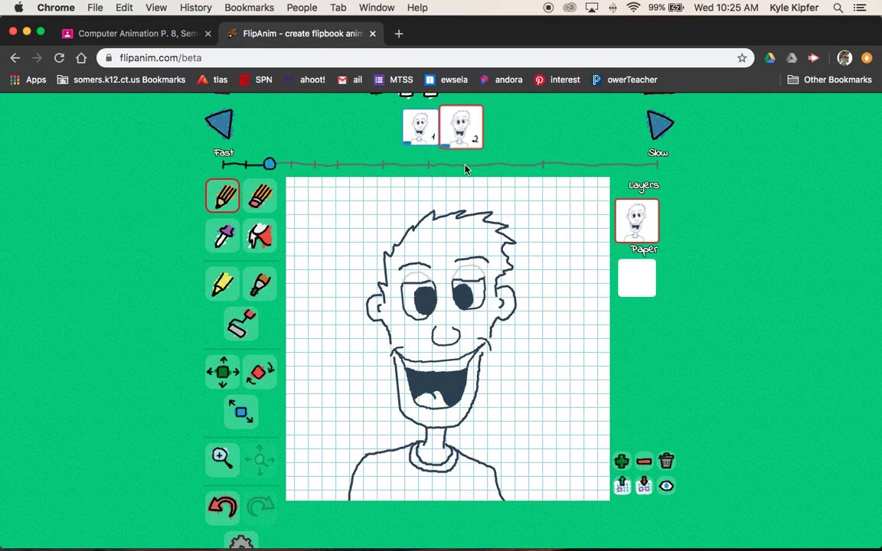
Duplicate frame 2 and erase the eyelid lines and the tops of both eyes and pupils with the fourth-smallest eraser size
scroll(465, 169, "up", 2)
left_click(417, 115)
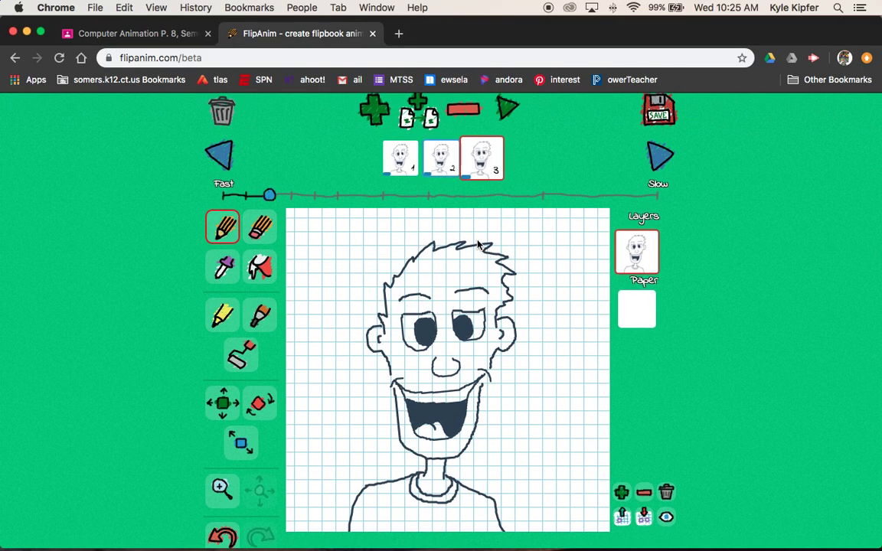
left_click(260, 227)
scroll(315, 307, "down", 5)
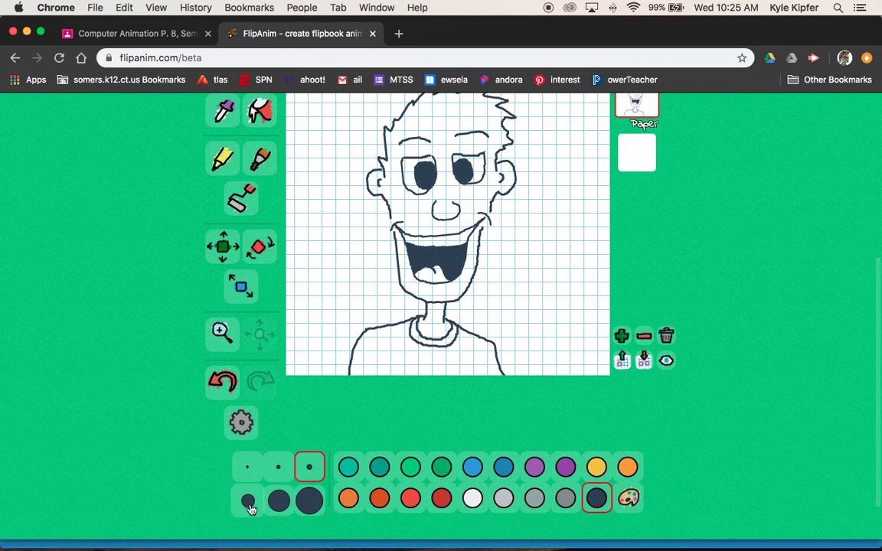
left_click(249, 504)
scroll(429, 245, "up", 3)
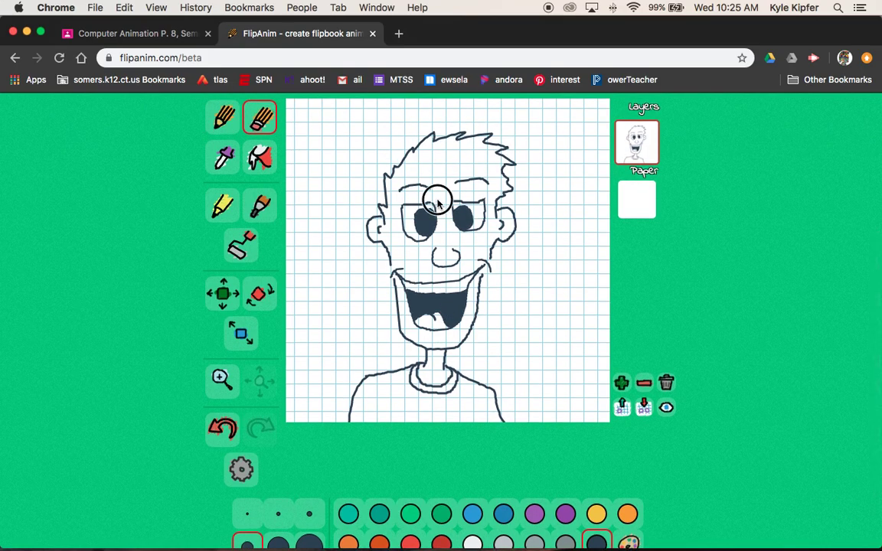
mouse_move(438, 201)
left_mouse_down()
mouse_move(394, 196)
mouse_move(404, 207)
mouse_move(435, 210)
mouse_move(391, 188)
mouse_move(406, 213)
mouse_move(452, 217)
mouse_move(479, 203)
mouse_move(456, 204)
mouse_move(480, 205)
mouse_move(450, 201)
left_mouse_up()
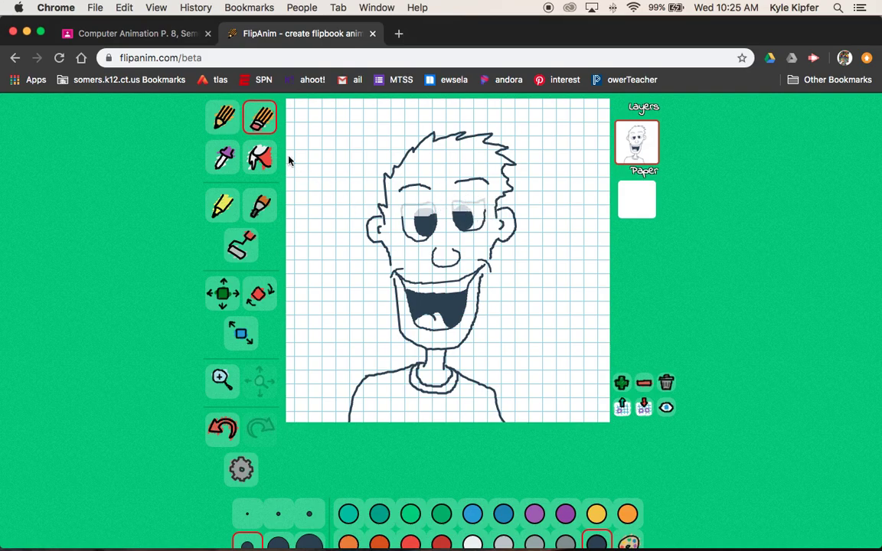
Draw a straight eyelid line across the top of each eye in frame 3 with the third-smallest pencil size
left_click(223, 117)
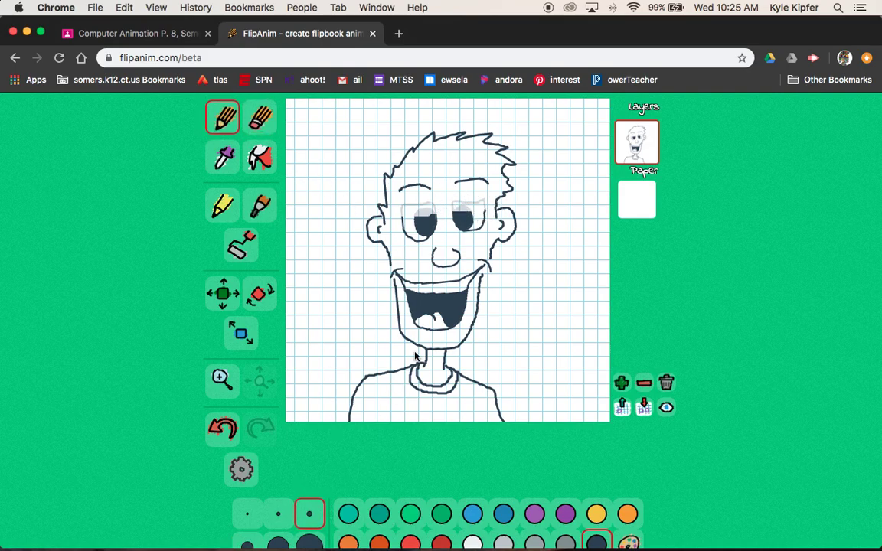
scroll(415, 356, "up", 3)
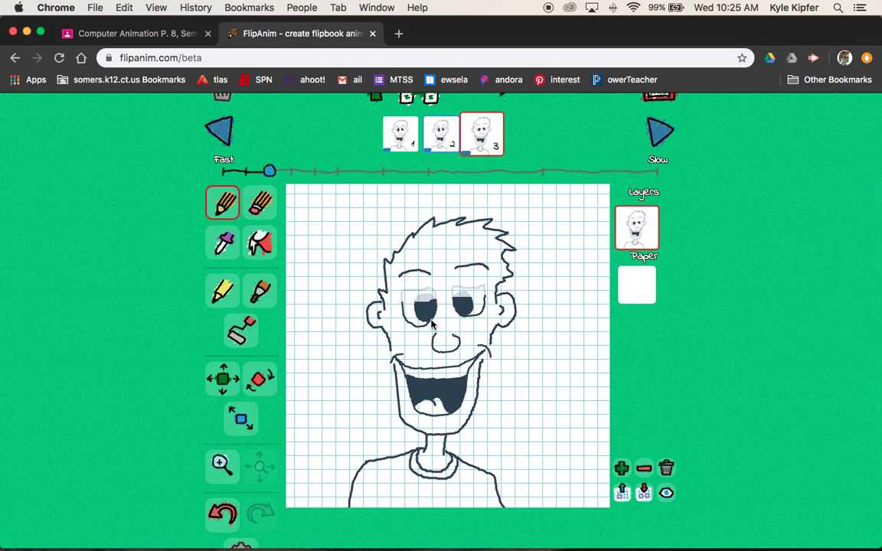
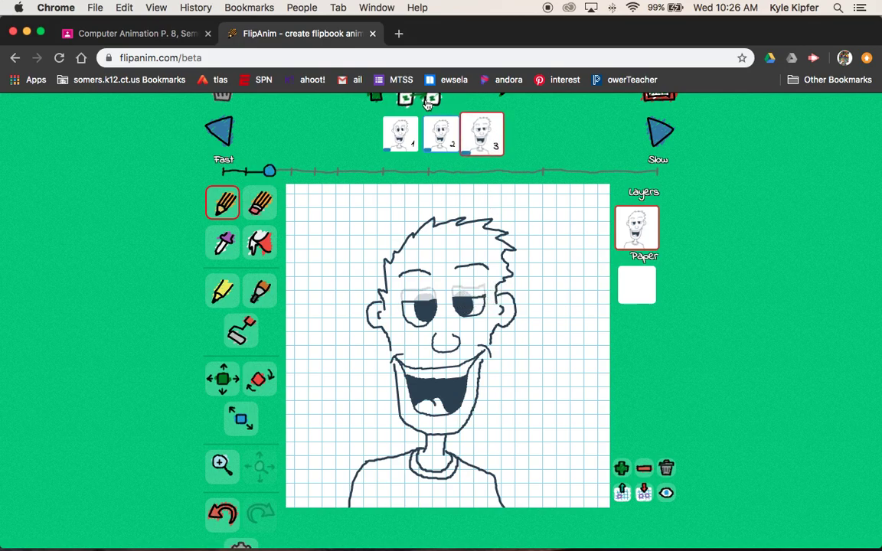
Duplicate frame 3 and erase the eyelid lines and upper parts of both eyes in the copy with the fourth-smallest eraser size
left_click(427, 102)
left_click(261, 203)
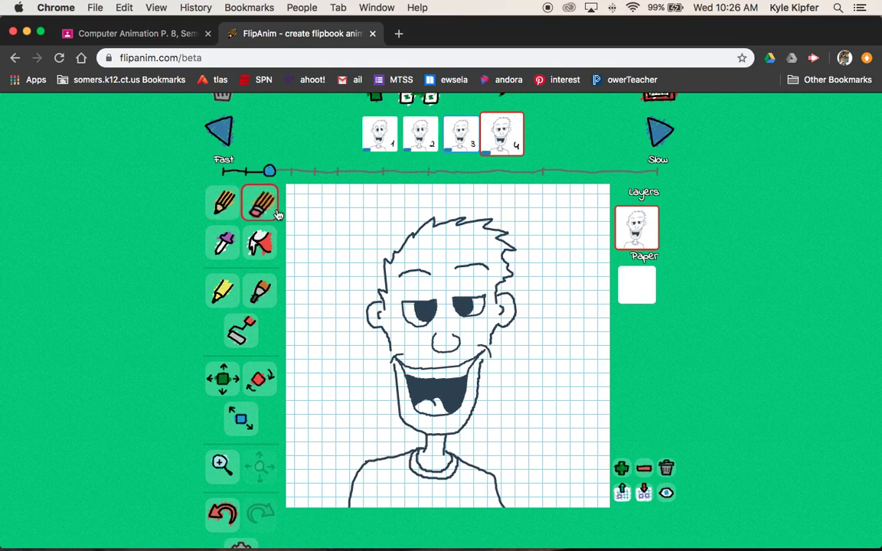
scroll(339, 281, "down", 3)
left_click(247, 542)
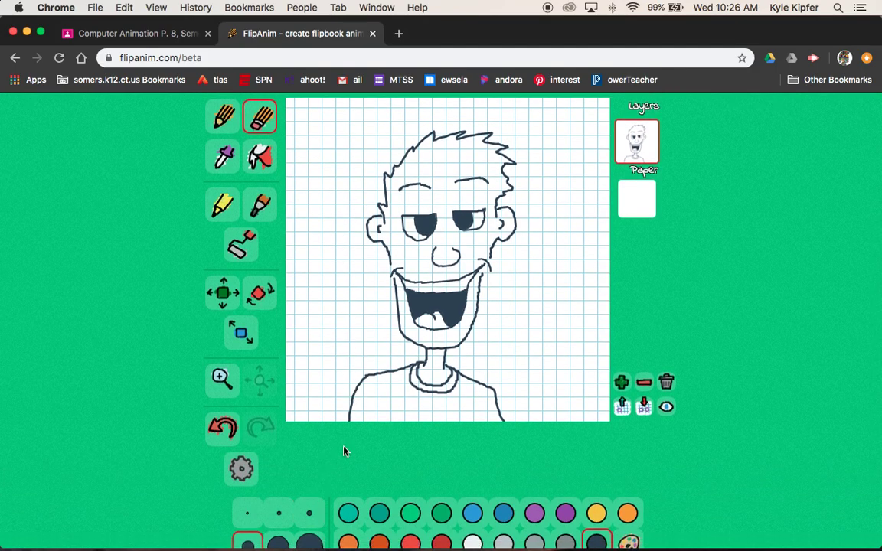
mouse_move(441, 210)
left_mouse_down()
mouse_move(399, 216)
mouse_move(438, 220)
left_mouse_up()
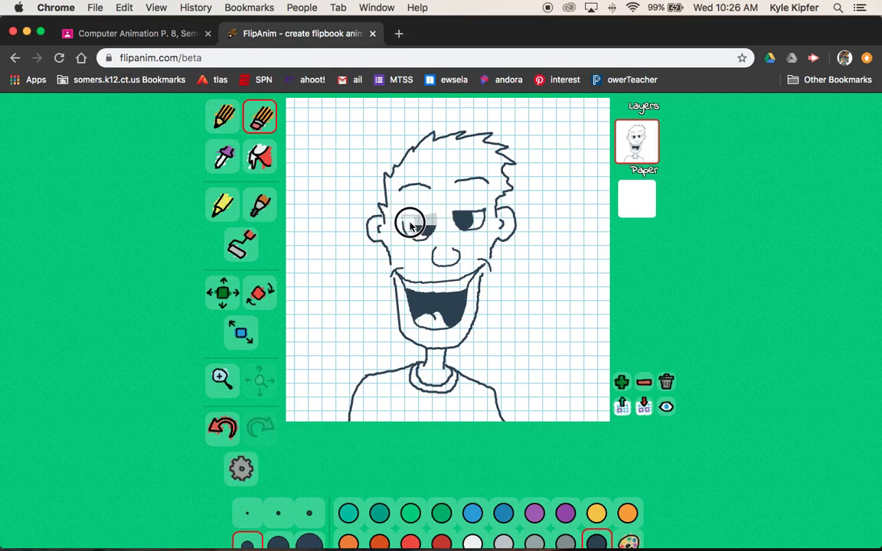
mouse_move(454, 217)
left_mouse_down()
mouse_move(479, 206)
mouse_move(454, 215)
mouse_move(480, 219)
left_mouse_up()
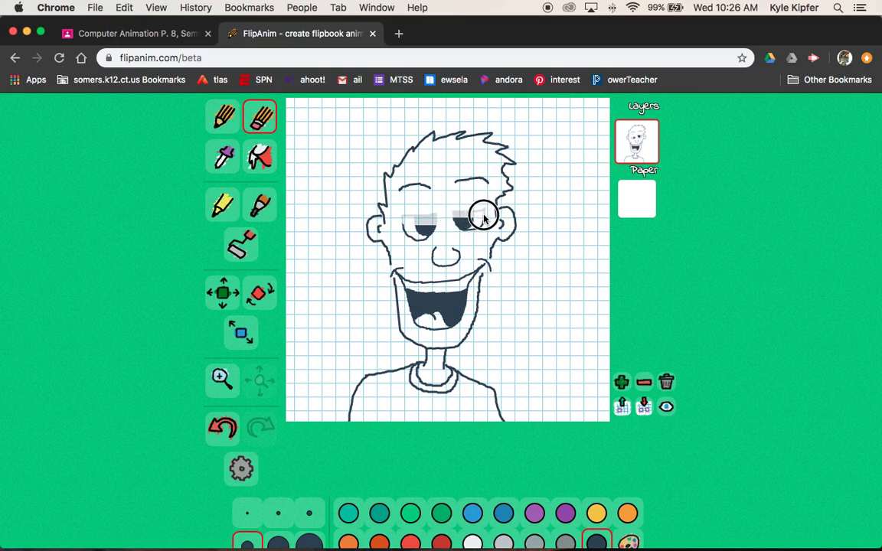
Draw lowered eyelid lines across both eyes in frame 4 with the third-smallest pencil size
left_click(222, 116)
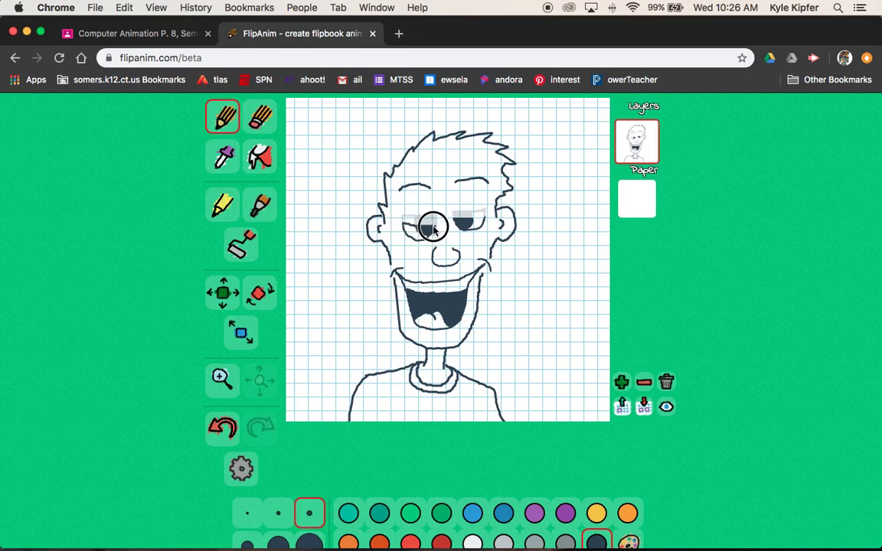
left_click_drag(457, 222, 484, 220)
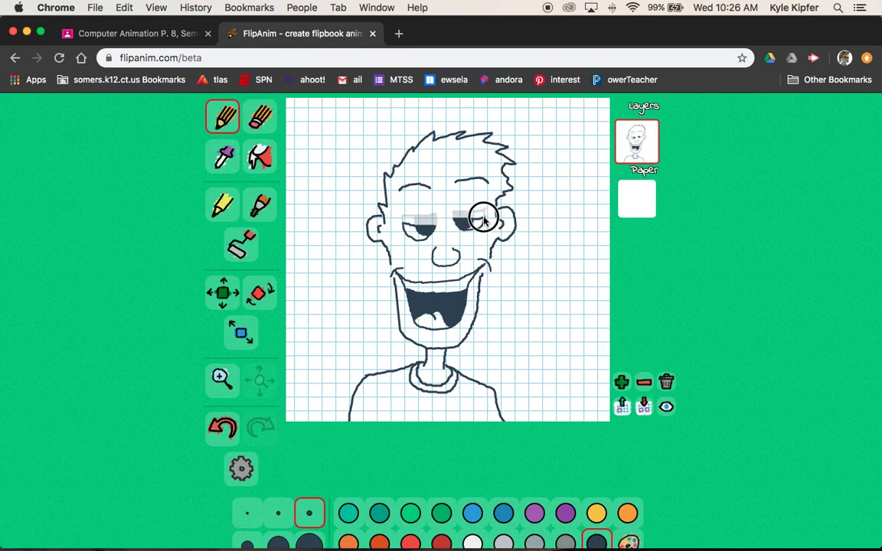
Duplicate frame 4 and erase the eyelid lines and most of both pupils in the copy with the fourth-smallest eraser size
scroll(492, 286, "up", 5)
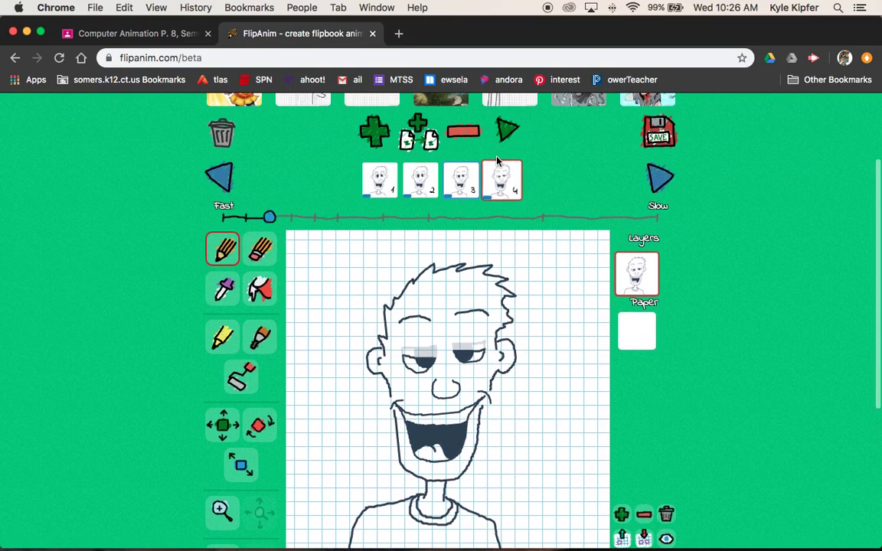
left_click(415, 136)
scroll(459, 338, "down", 3)
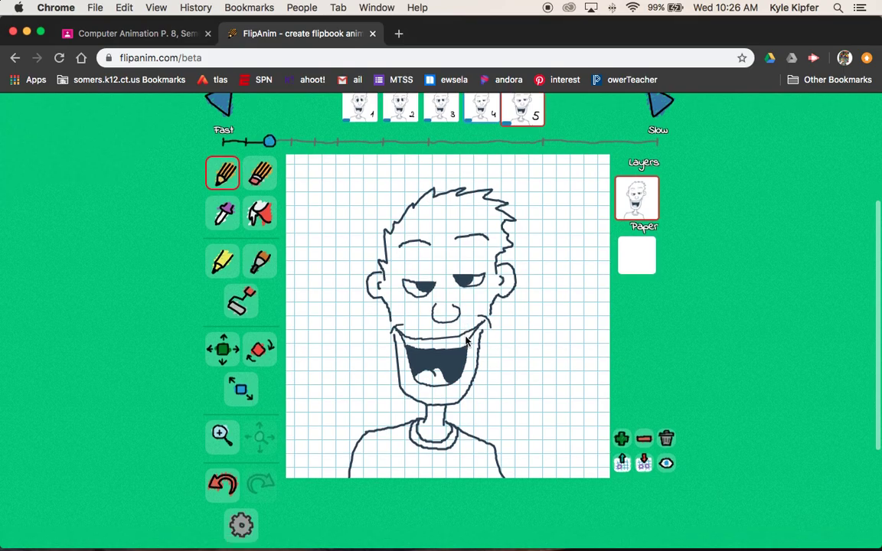
left_click(260, 158)
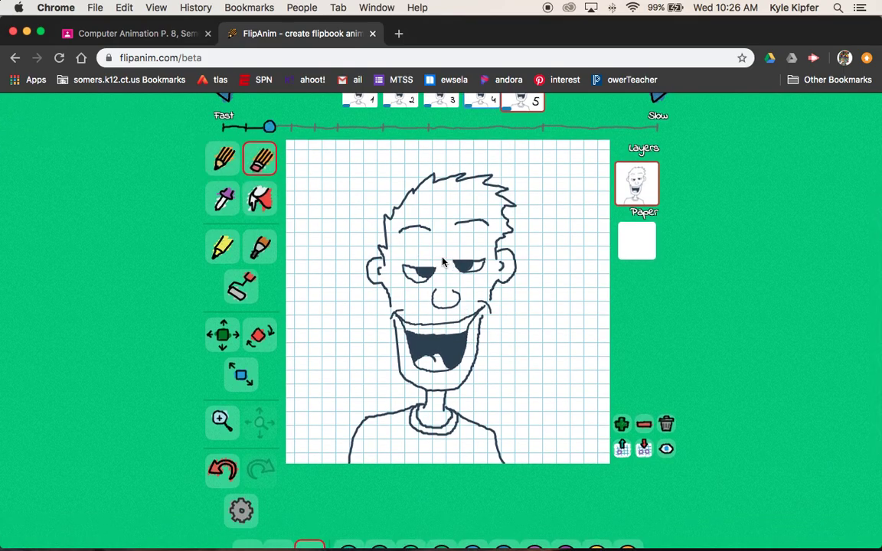
mouse_move(436, 260)
left_mouse_down()
mouse_move(380, 264)
mouse_move(401, 266)
left_mouse_up()
scroll(324, 292, "down", 3)
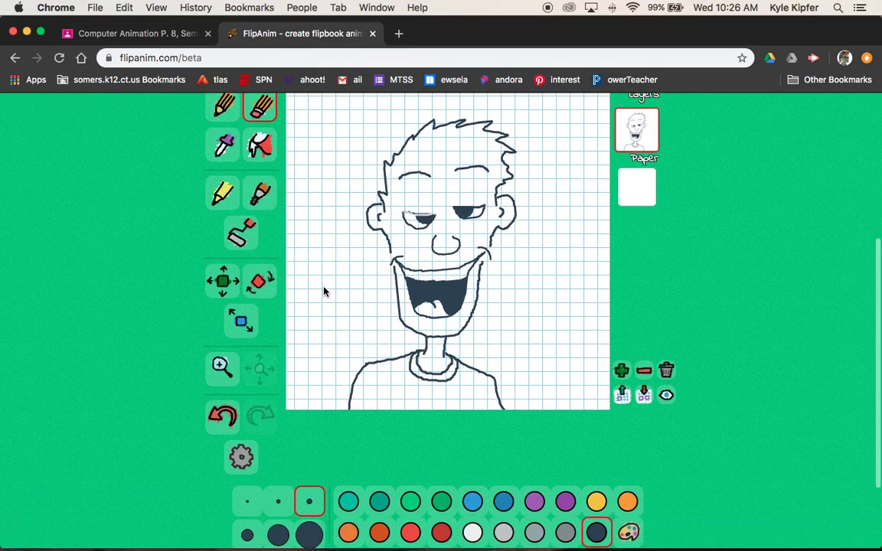
left_click(247, 497)
scroll(414, 310, "up", 2)
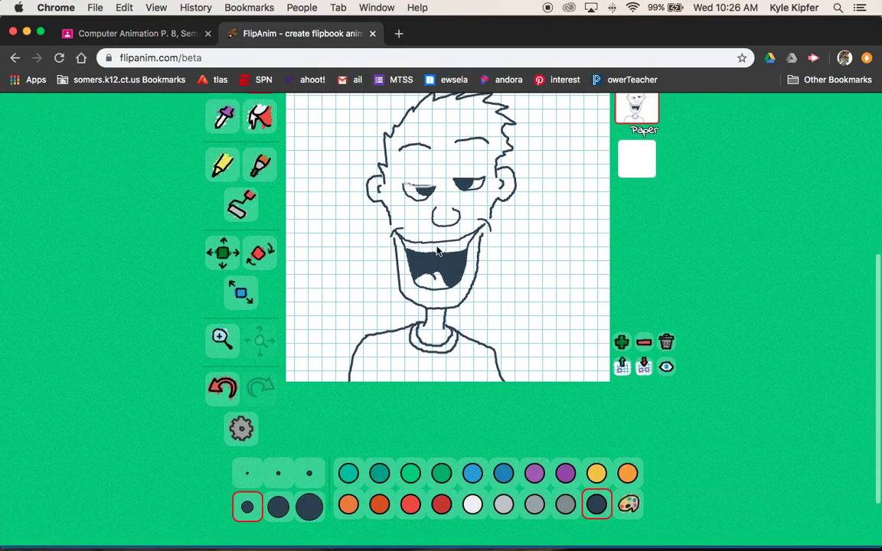
left_click_drag(417, 253, 412, 248)
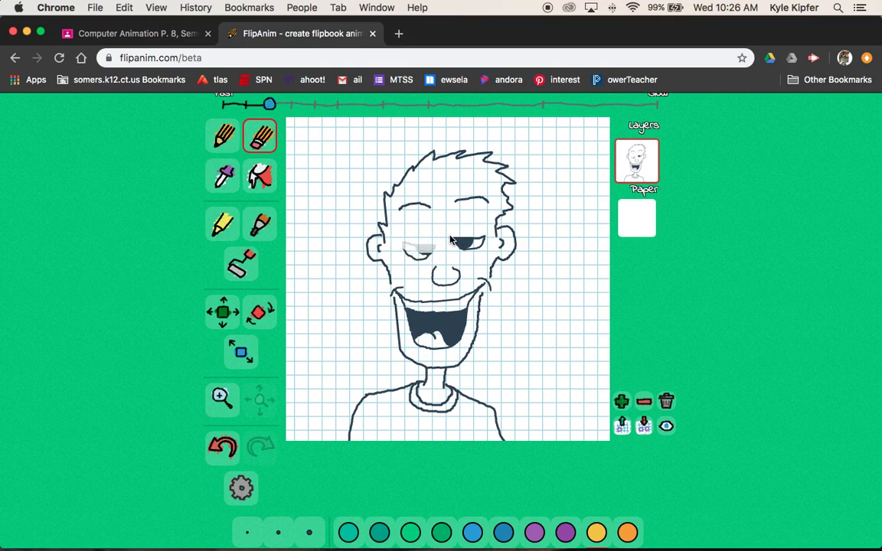
left_click_drag(459, 242, 481, 241)
Play the animation and set frame 5 to the fastest speed
scroll(507, 302, "up", 2)
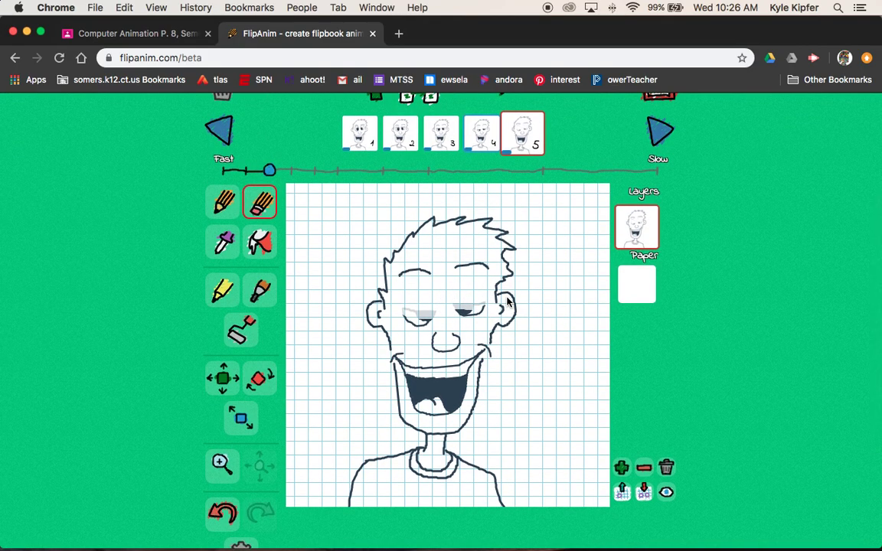
scroll(507, 302, "down", 1)
scroll(521, 230, "up", 3)
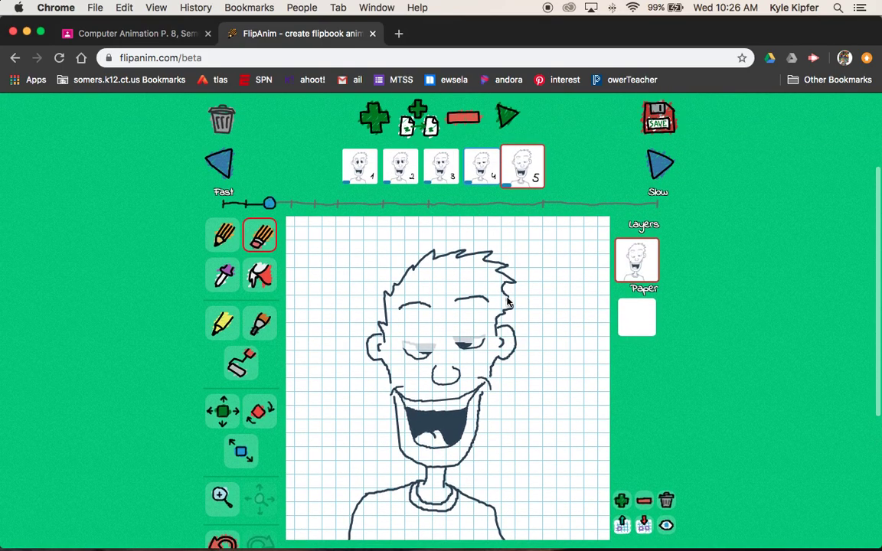
left_click(507, 123)
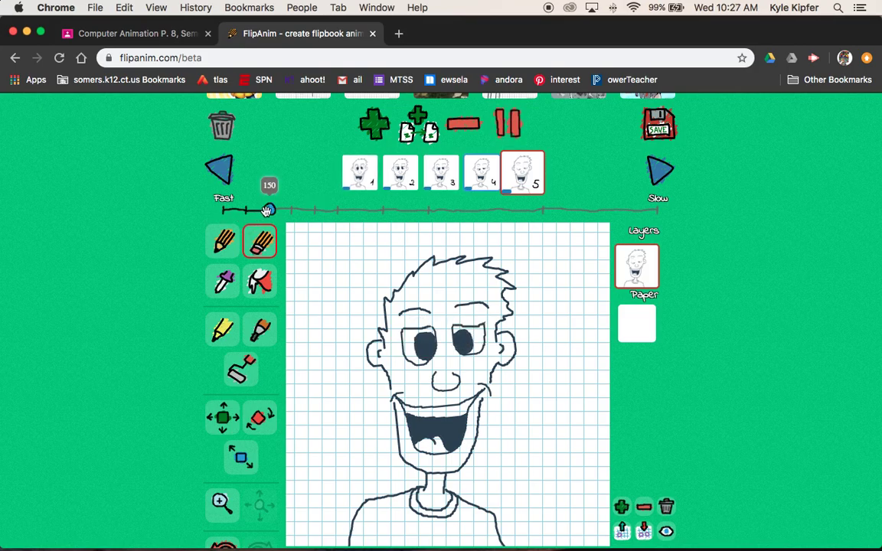
left_click_drag(269, 210, 201, 212)
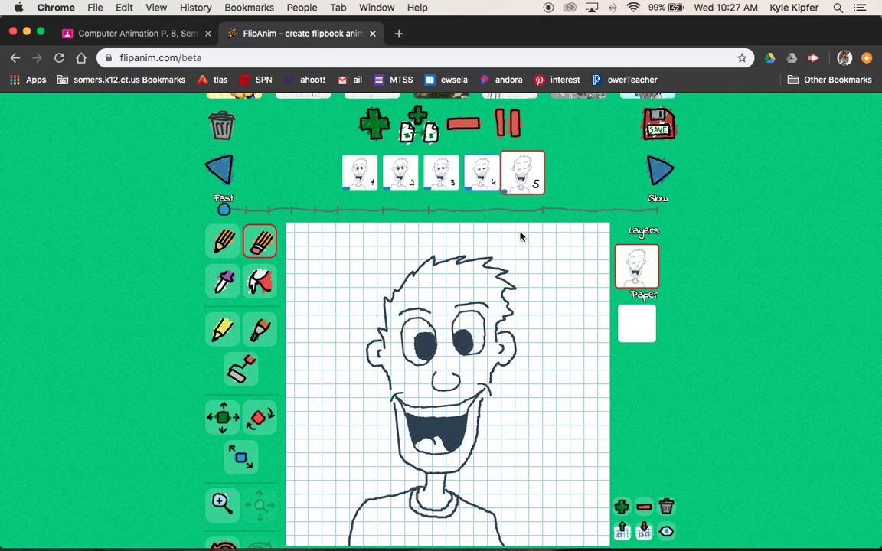
Erase the pupil remnants in frame 5, leaving only the lower curve of each eye as a closed lid
left_click(527, 172)
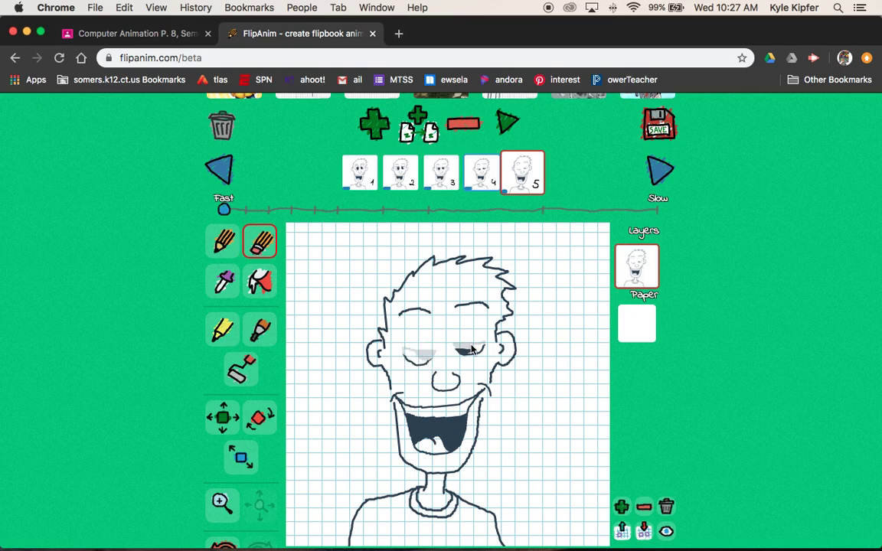
left_click_drag(469, 352, 456, 352)
left_click_drag(223, 209, 268, 209)
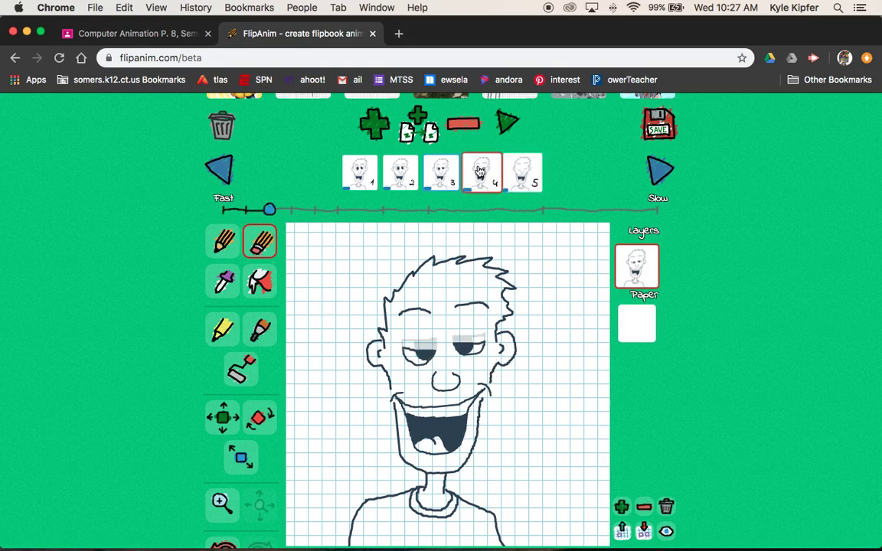
left_click(523, 177)
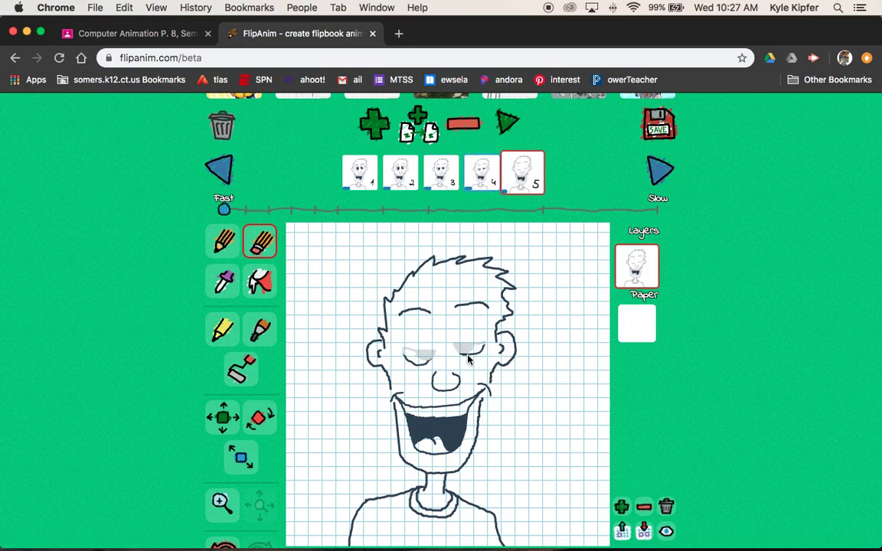
Play the blink animation from frame 1 to review the eyelid movement
left_click(369, 175)
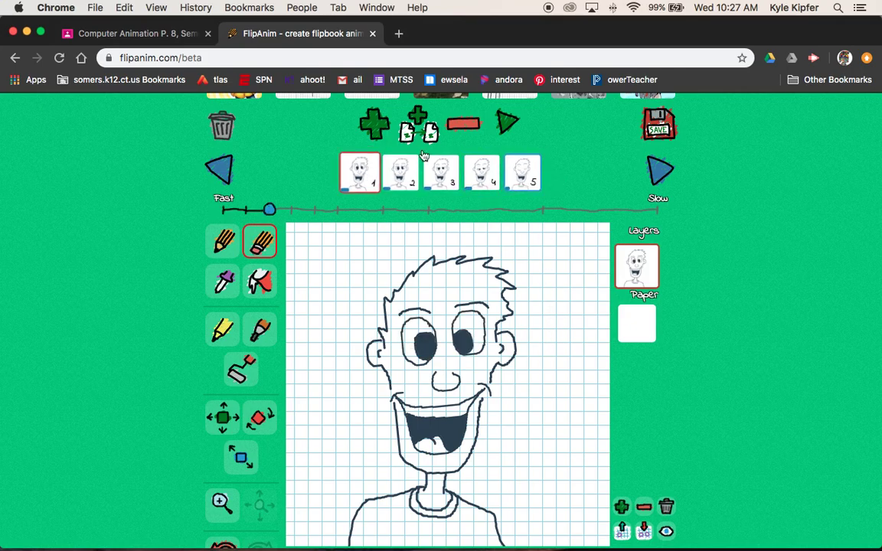
left_click(509, 124)
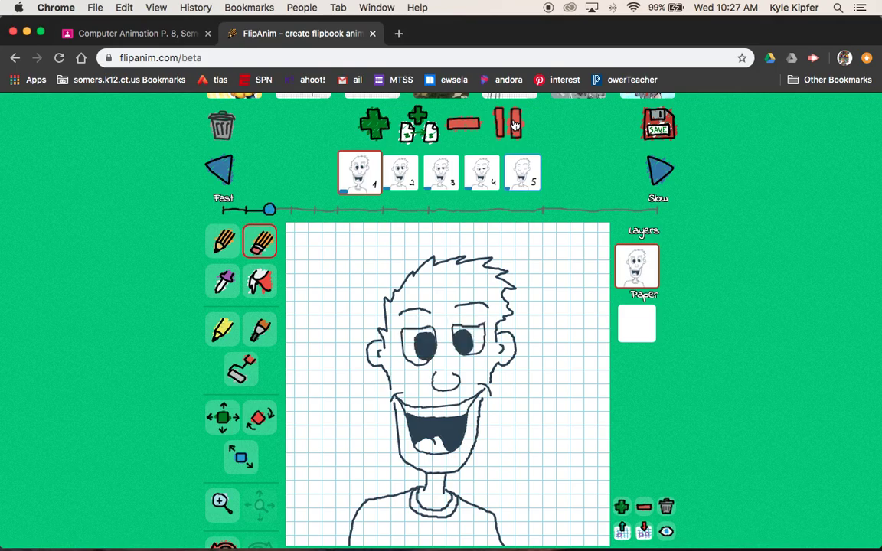
scroll(553, 310, "down", 1)
scroll(553, 310, "down", 1)
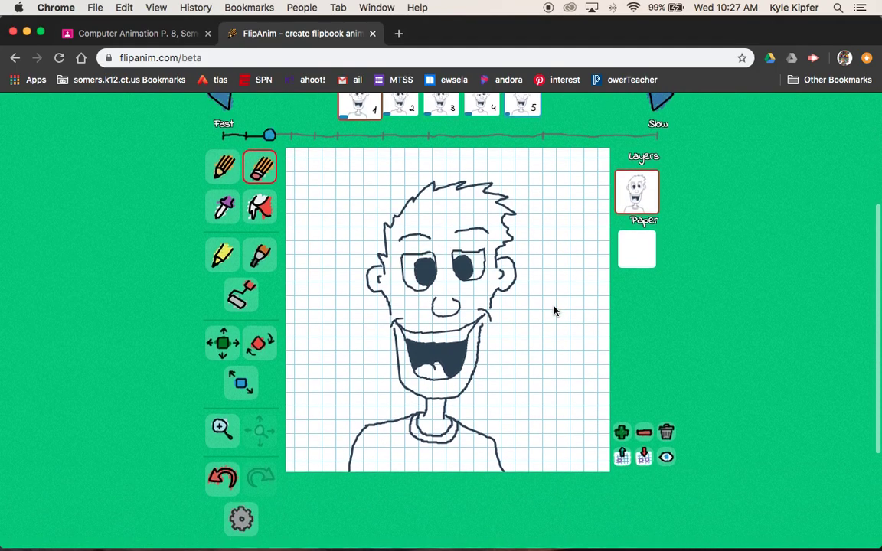
scroll(553, 310, "up", 1)
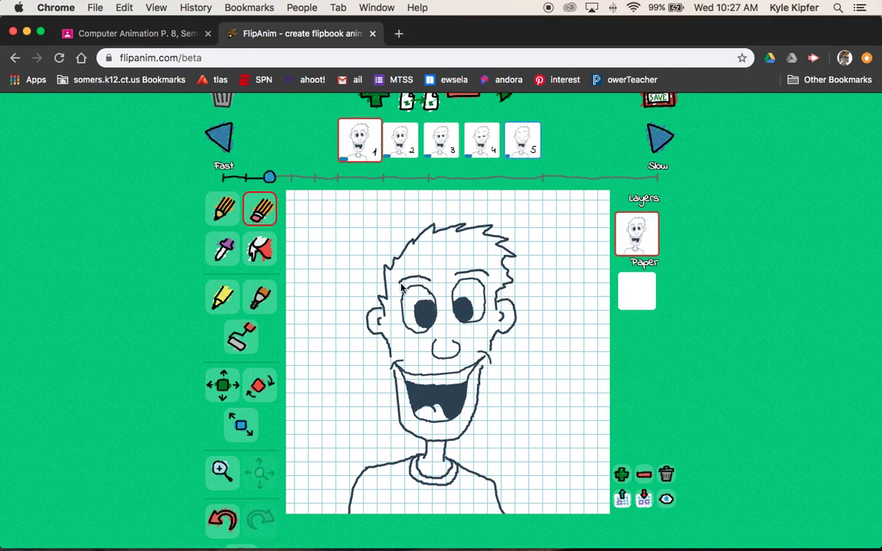
Draw lines down both temples and a short squiggle above the nose on the shared Paper layer with the third-smallest pencil size
left_click(631, 290)
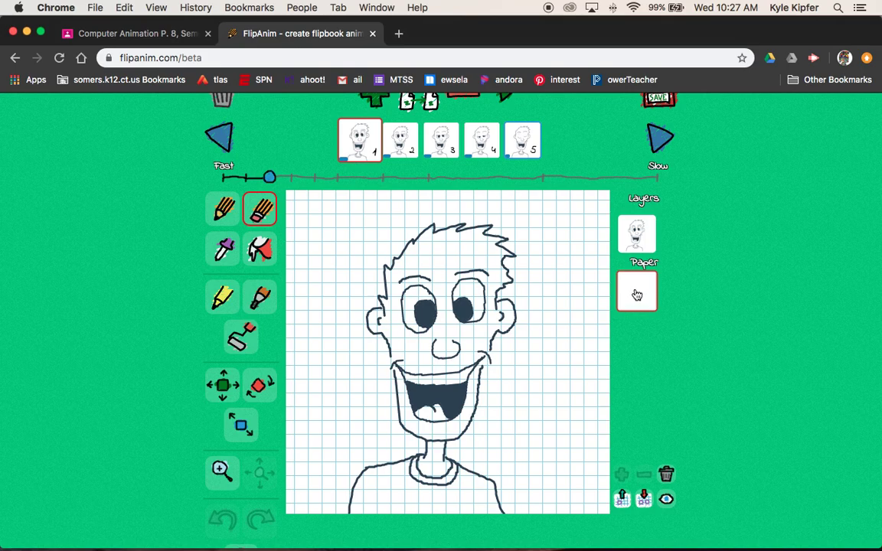
left_click(404, 146)
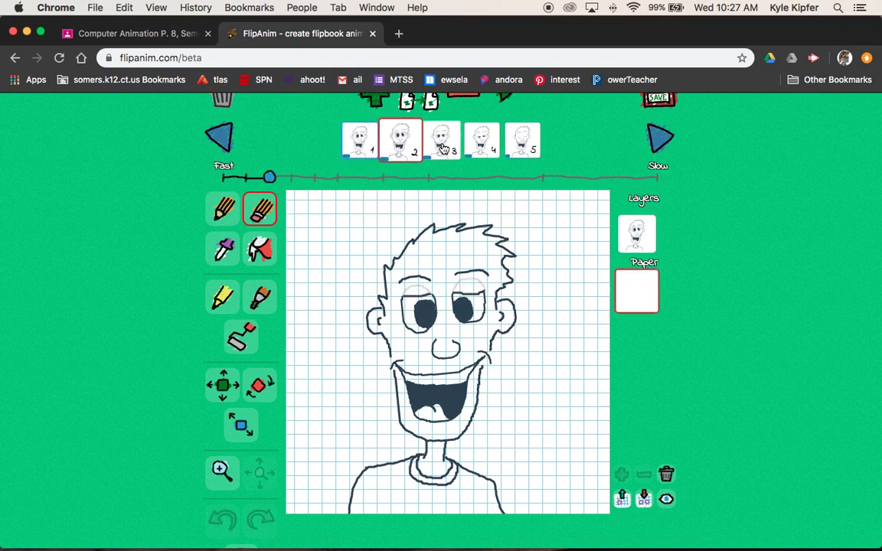
key("space")
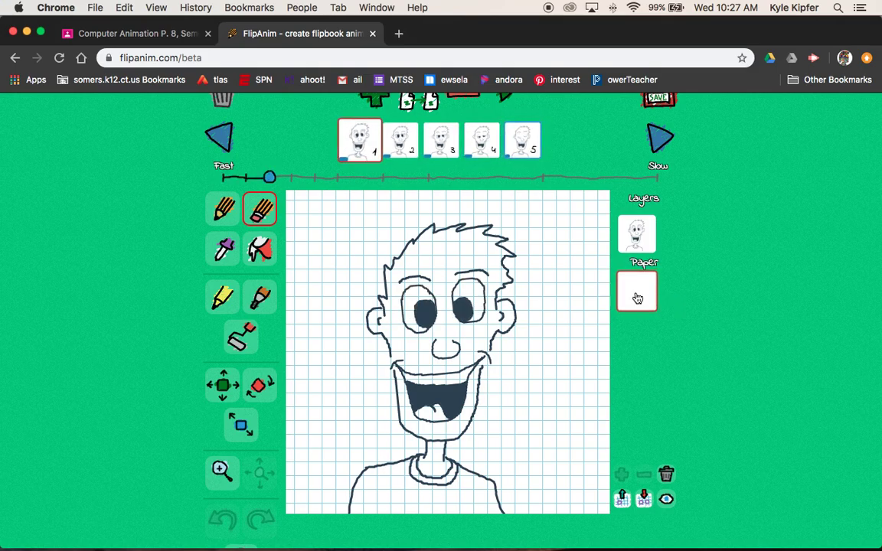
left_click(223, 209)
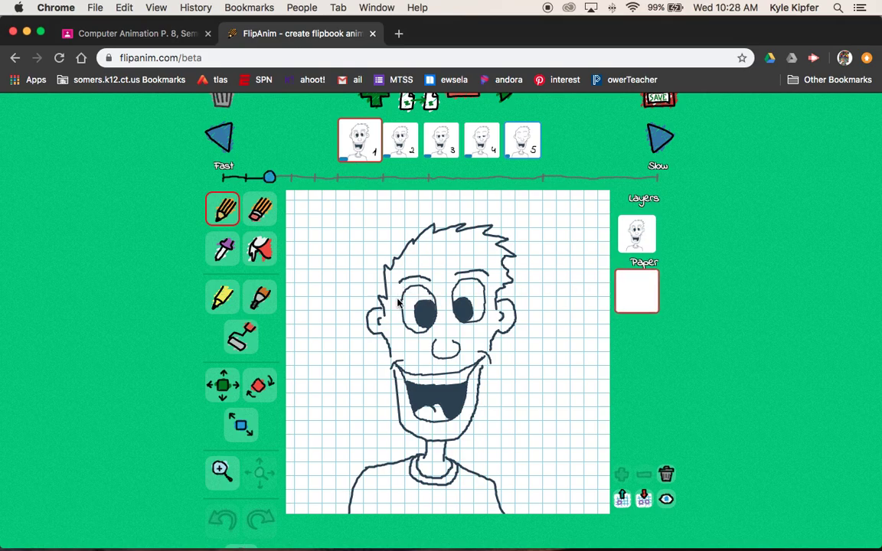
scroll(388, 322, "down", 3)
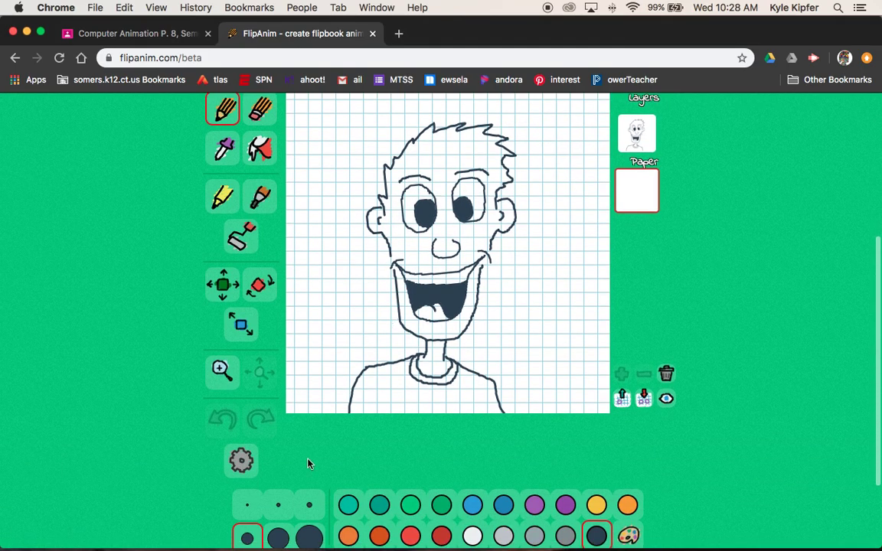
left_click(310, 504)
scroll(443, 272, "up", 3)
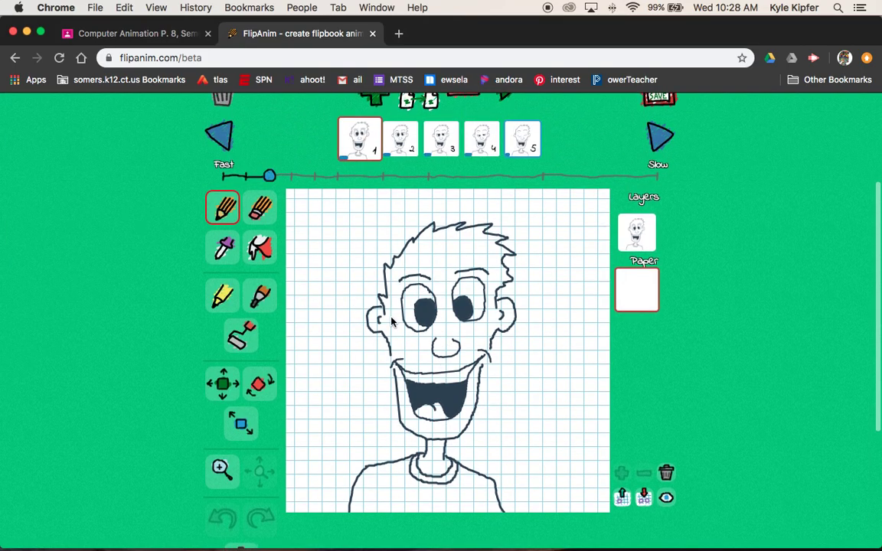
mouse_move(390, 308)
left_mouse_down()
mouse_move(396, 286)
mouse_move(450, 264)
mouse_move(498, 314)
left_mouse_up()
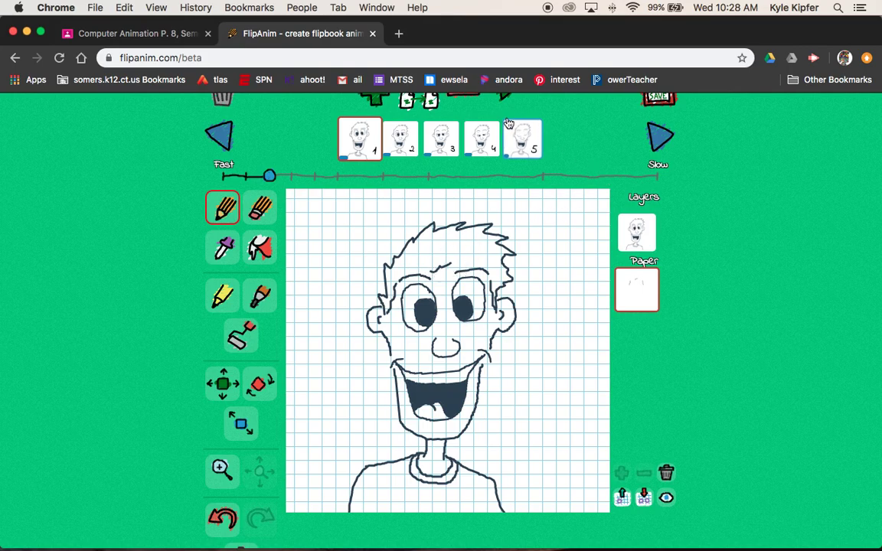
Play the animation to check the Paper layer lines across all frames
scroll(622, 244, "up", 1)
scroll(623, 243, "up", 1)
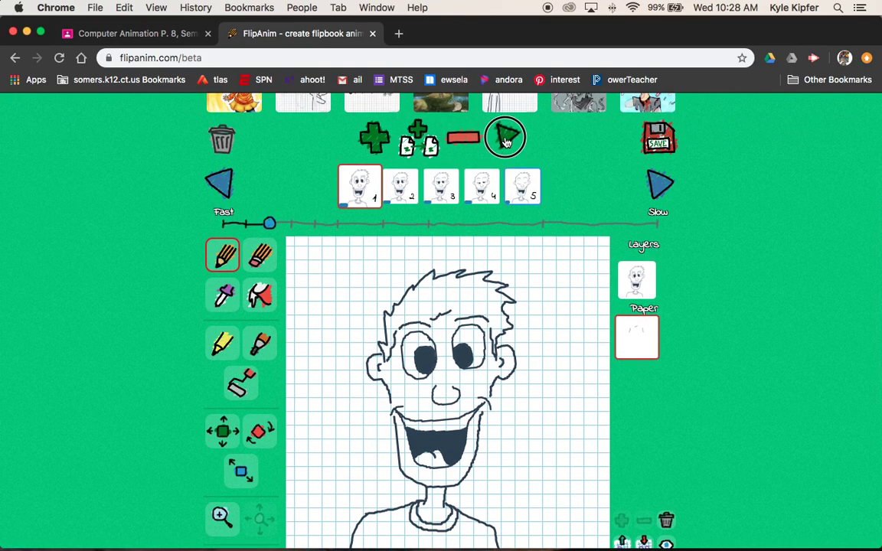
left_click(508, 136)
scroll(580, 234, "down", 1)
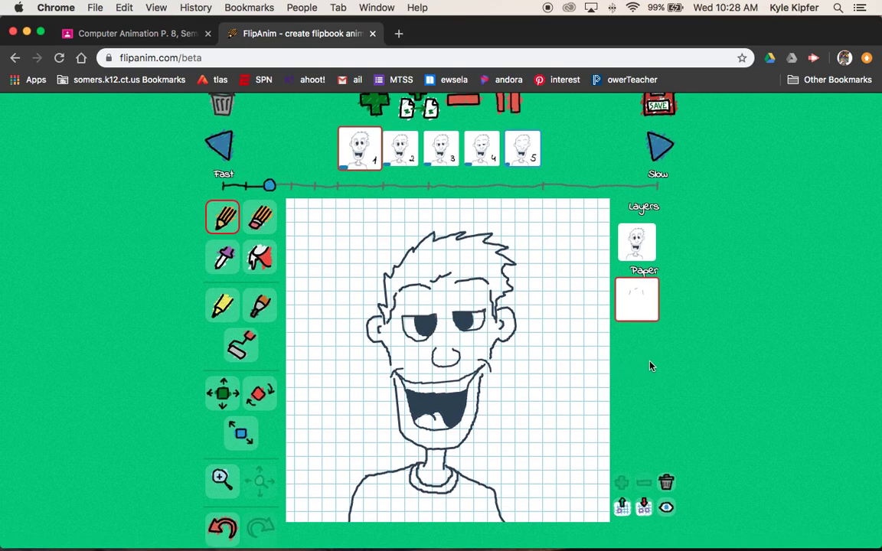
Start saving the blink animation and title it "blink182"
scroll(650, 365, "down", 1)
scroll(649, 365, "up", 1)
scroll(649, 367, "up", 1)
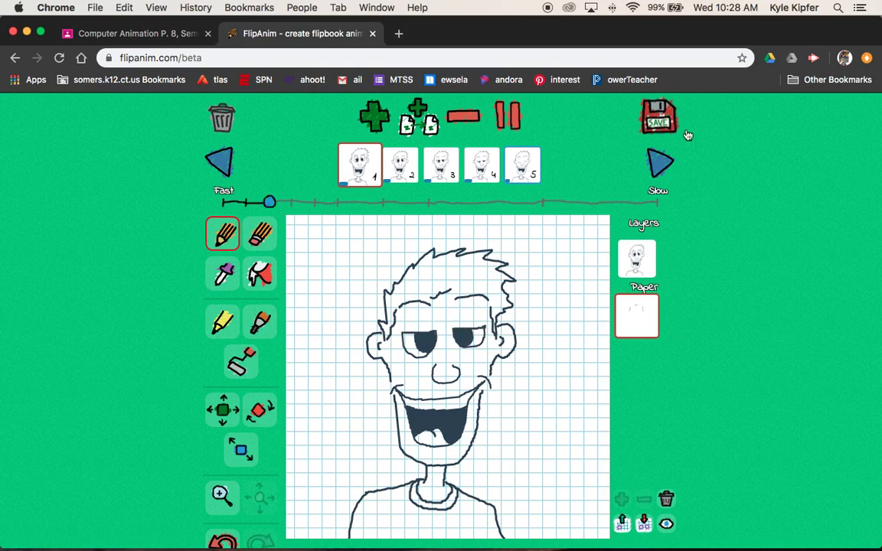
left_click(660, 123)
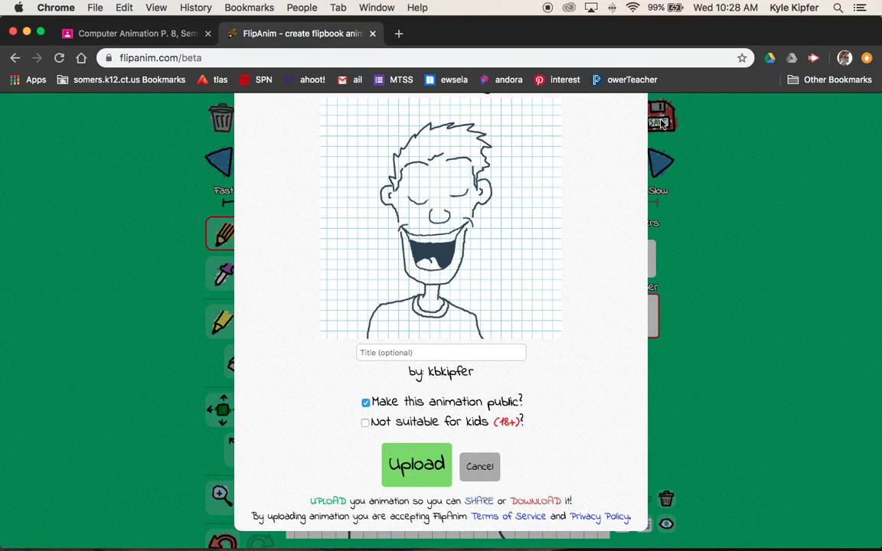
scroll(552, 375, "up", 2)
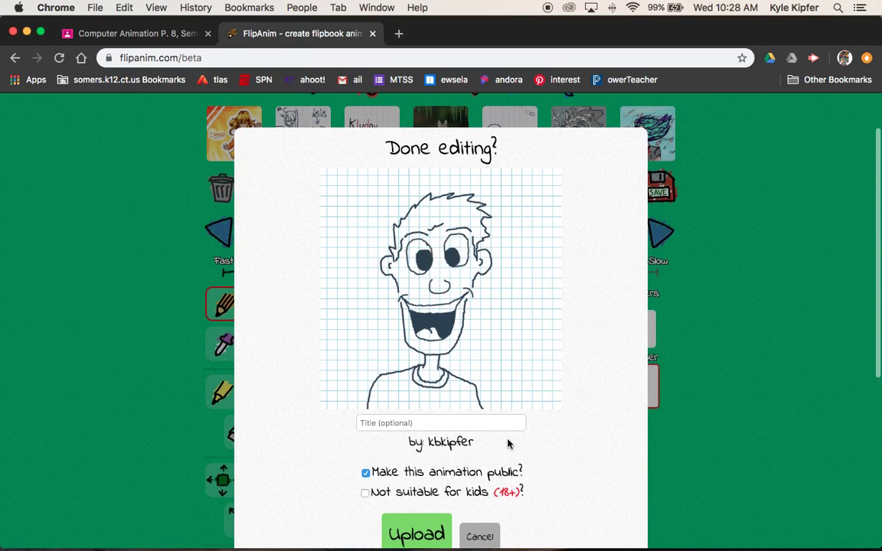
left_click(384, 422)
type("blin")
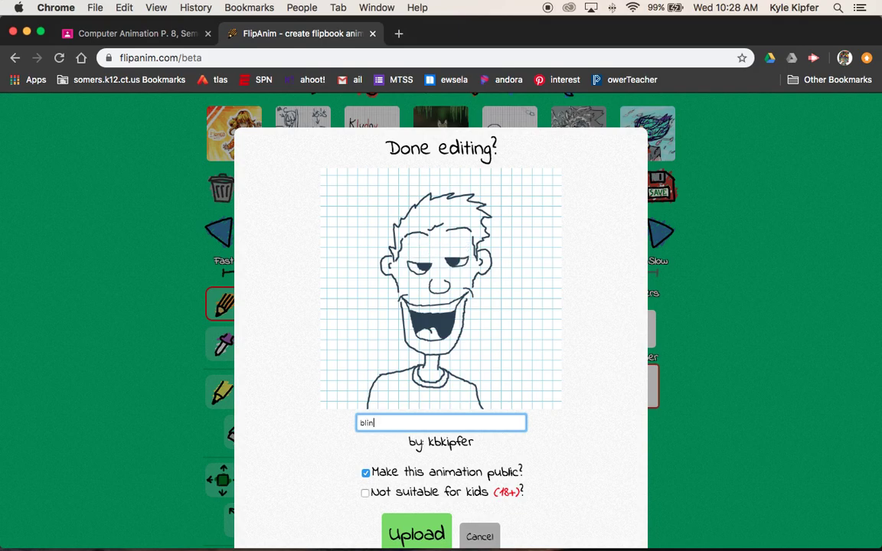
type("k")
Turn off public visibility for the animation and submit it for upload
scroll(558, 390, "down", 1)
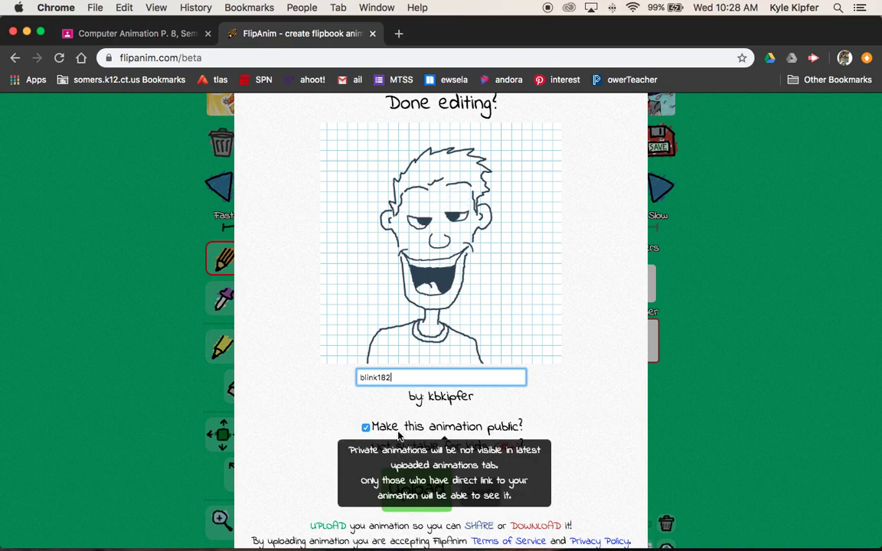
left_click(365, 428)
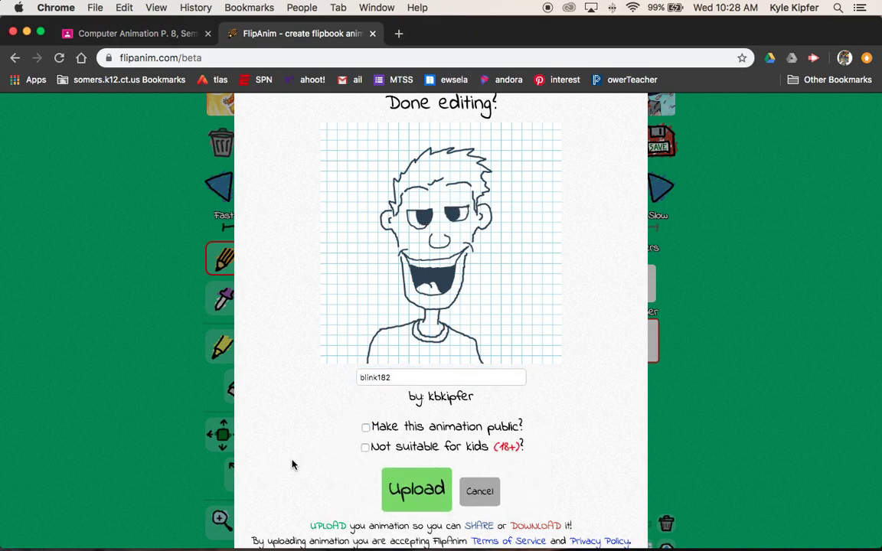
left_click(417, 490)
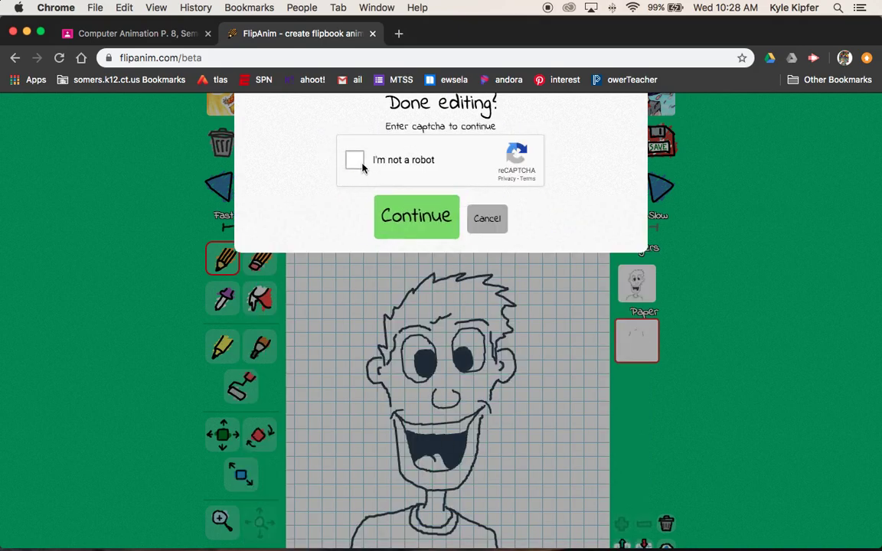
Confirm the not-a-robot captcha and continue to publish the animation
scroll(344, 183, "up", 3)
left_click(356, 239)
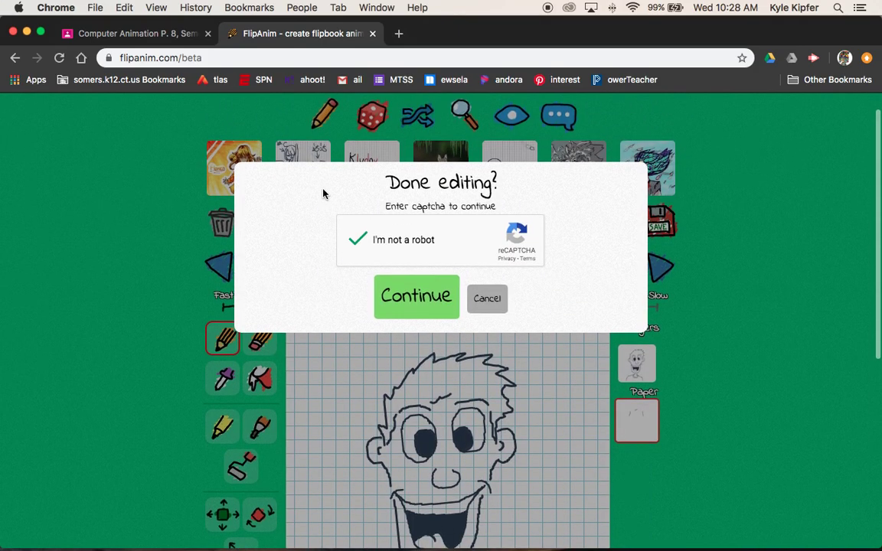
left_click(423, 296)
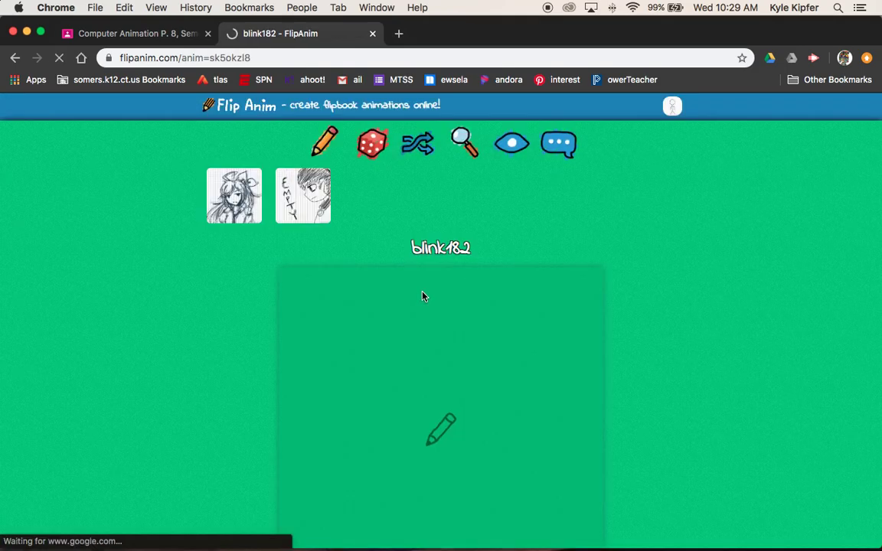
View the uploaded blink182 animation playing on its page, along with the sharing options below it
scroll(652, 258, "down", 3)
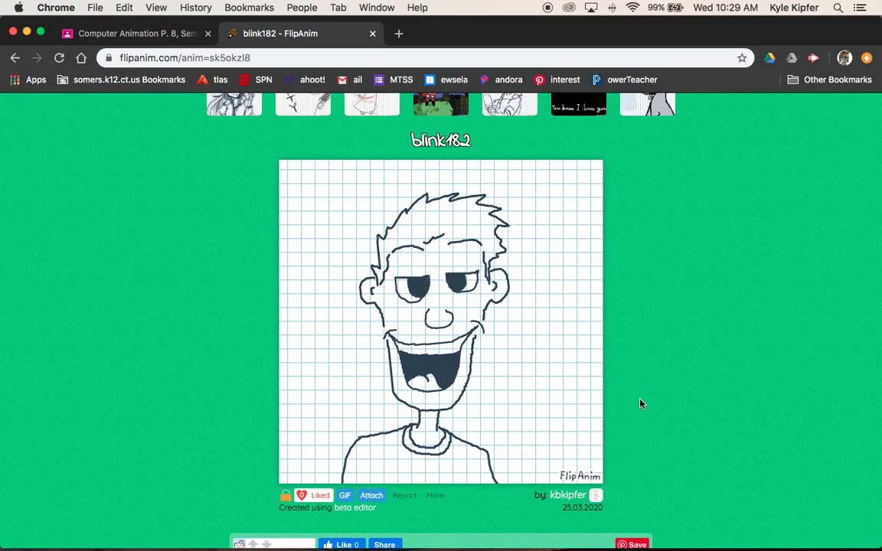
scroll(641, 405, "down", 1)
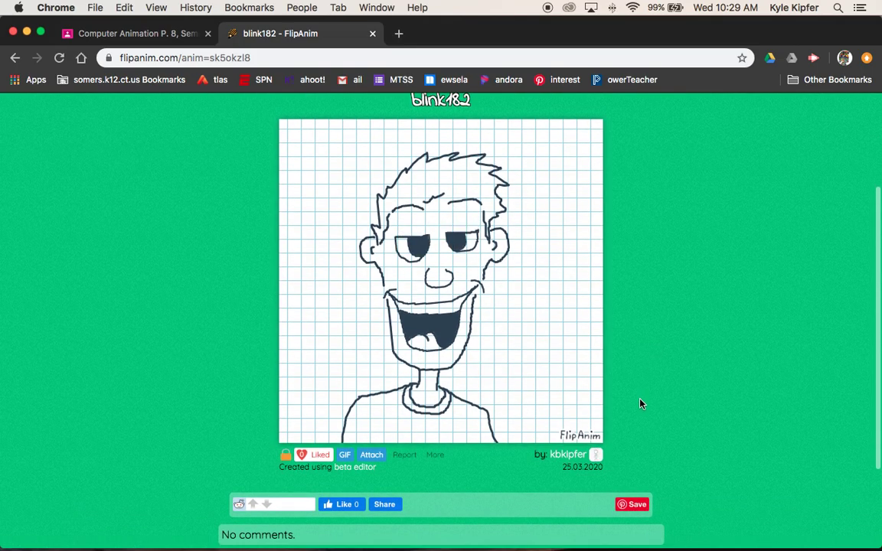
mouse_move(503, 521)
right_click(463, 521)
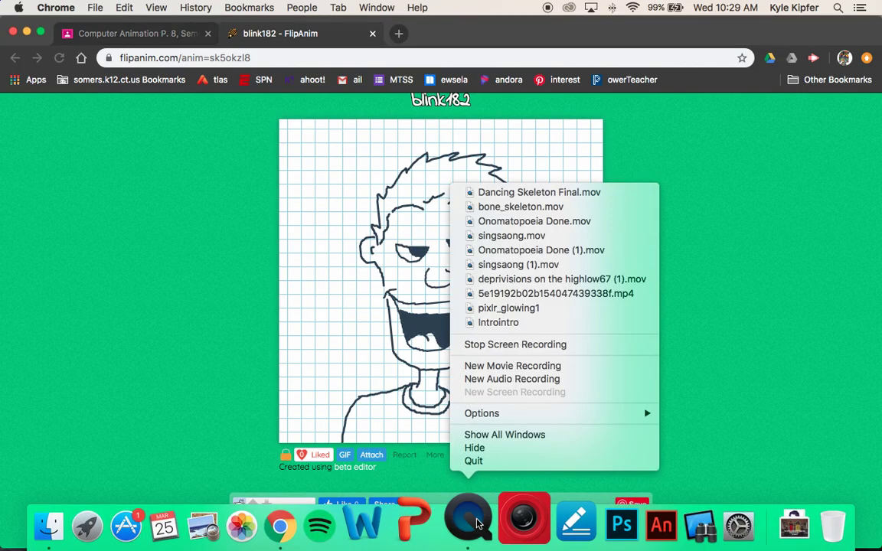